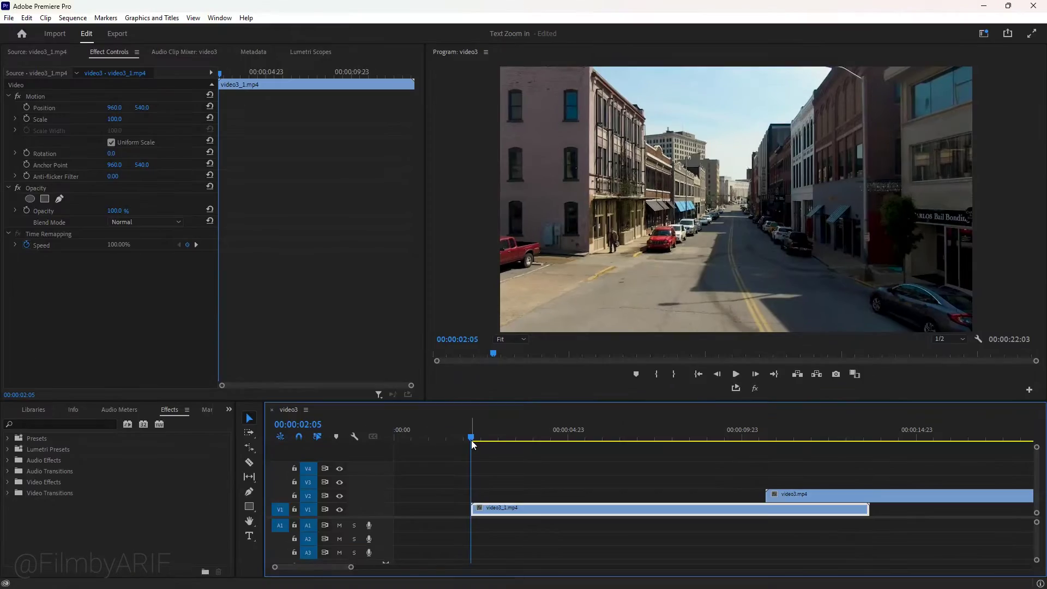
Step: Add the title text INDIA over the street clip at 00:00:02:05 and select its letters
{"action": "left_click", "coordinate": [250, 536]}
{"action": "left_click", "coordinate": [646, 204]}
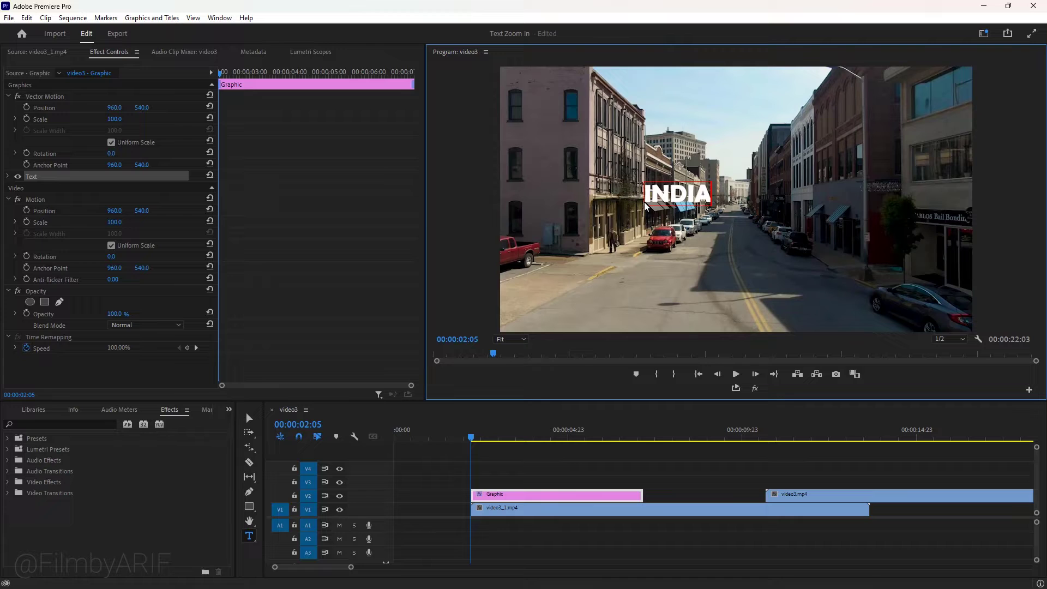
{"action": "double_click", "coordinate": [664, 196]}
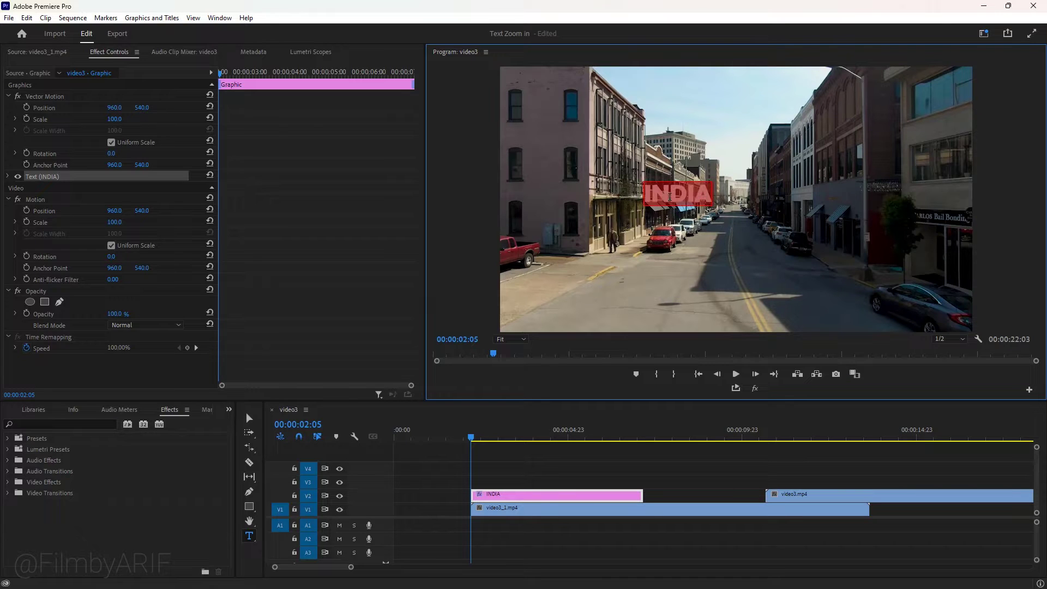
Step: Examine the font and font style choices for the INDIA text
{"action": "left_click", "coordinate": [8, 176]}
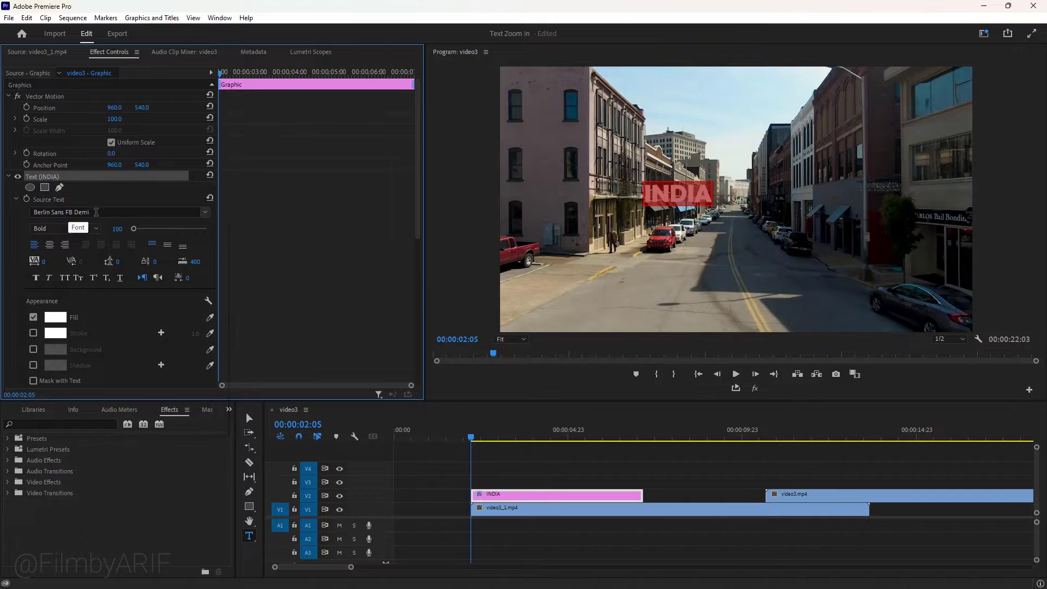
{"action": "left_click", "coordinate": [48, 213]}
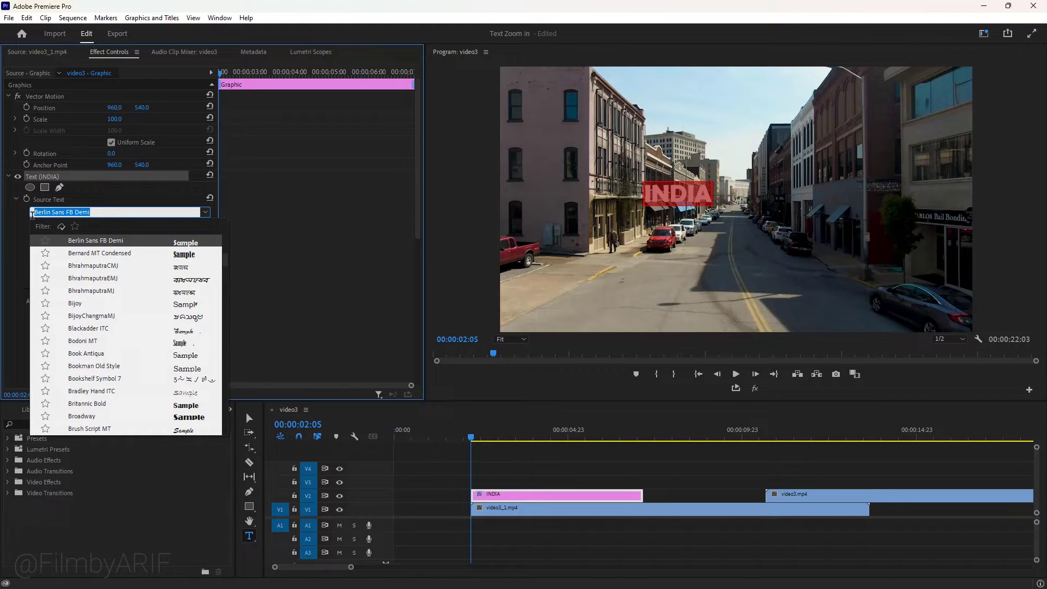
{"action": "left_click", "coordinate": [24, 224]}
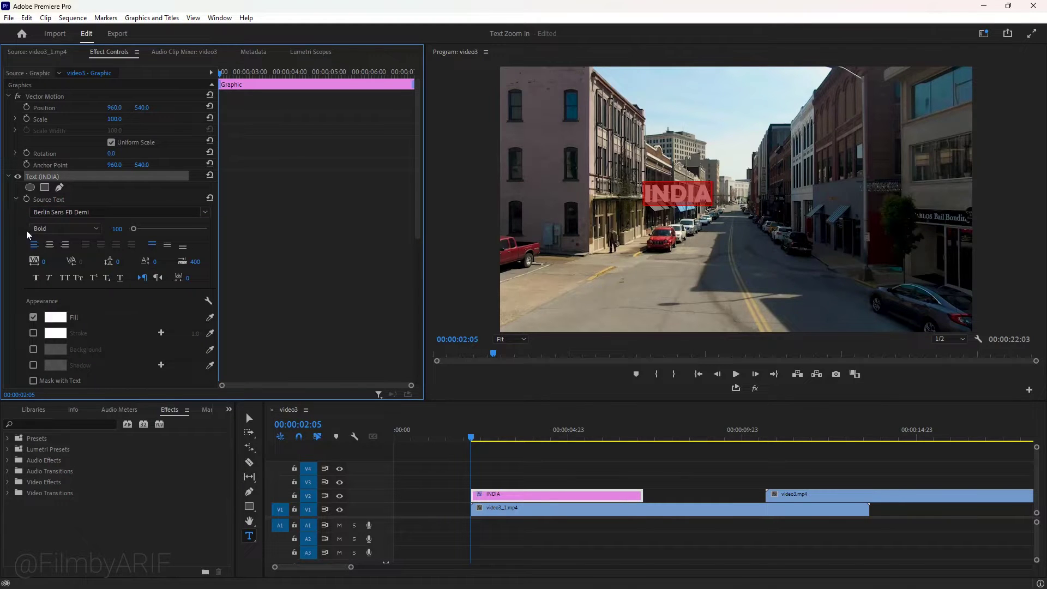
{"action": "left_click", "coordinate": [86, 230]}
{"action": "left_click", "coordinate": [17, 233]}
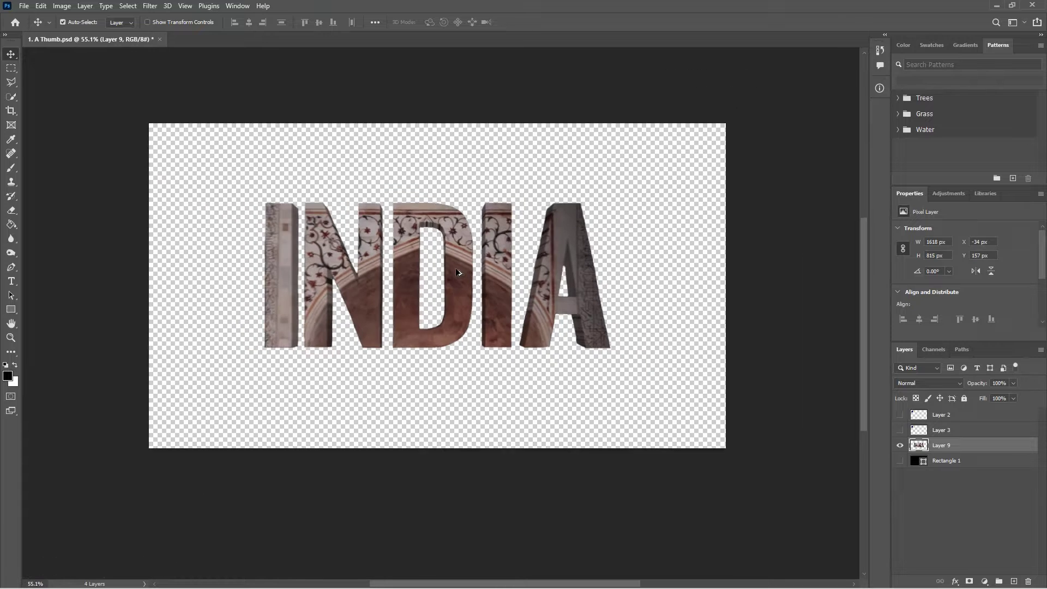
{"action": "scroll", "coordinate": [459, 270], "scroll_direction": "down", "scroll_amount": 3}
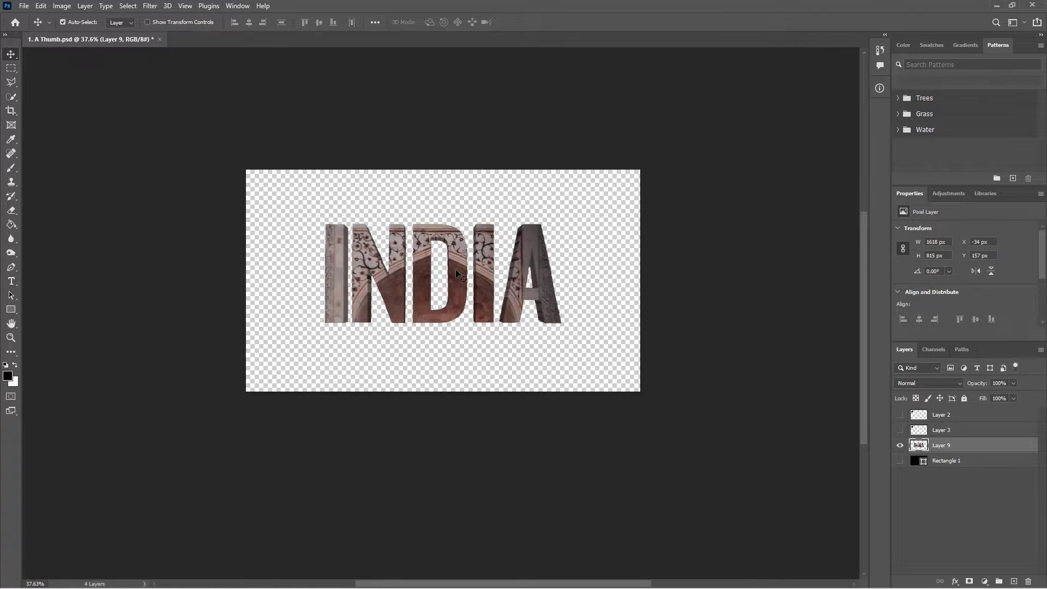
{"action": "left_click_drag", "start_coordinate": [456, 269], "coordinate": [495, 264]}
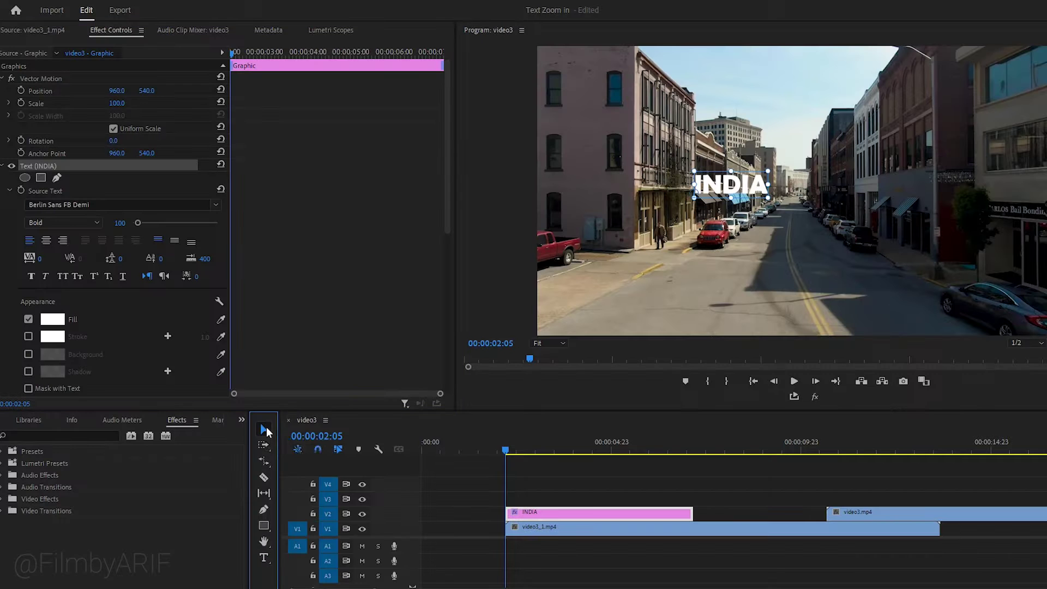
Step: Enlarge the INDIA text layer to a scale of 683 and position it at 13.3, 789.0 so it spans the frame
{"action": "left_click_drag", "start_coordinate": [446, 199], "coordinate": [448, 305]}
{"action": "left_click_drag", "start_coordinate": [114, 229], "coordinate": [164, 216]}
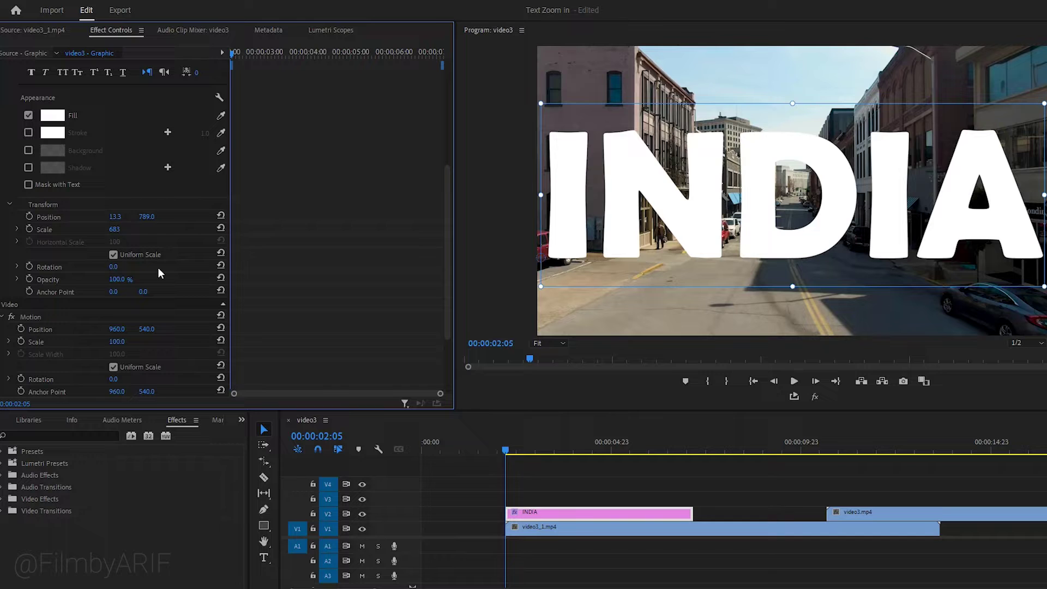
Step: Find the Drop Shadow video effect and apply it to the INDIA text clip
{"action": "left_click", "coordinate": [101, 436]}
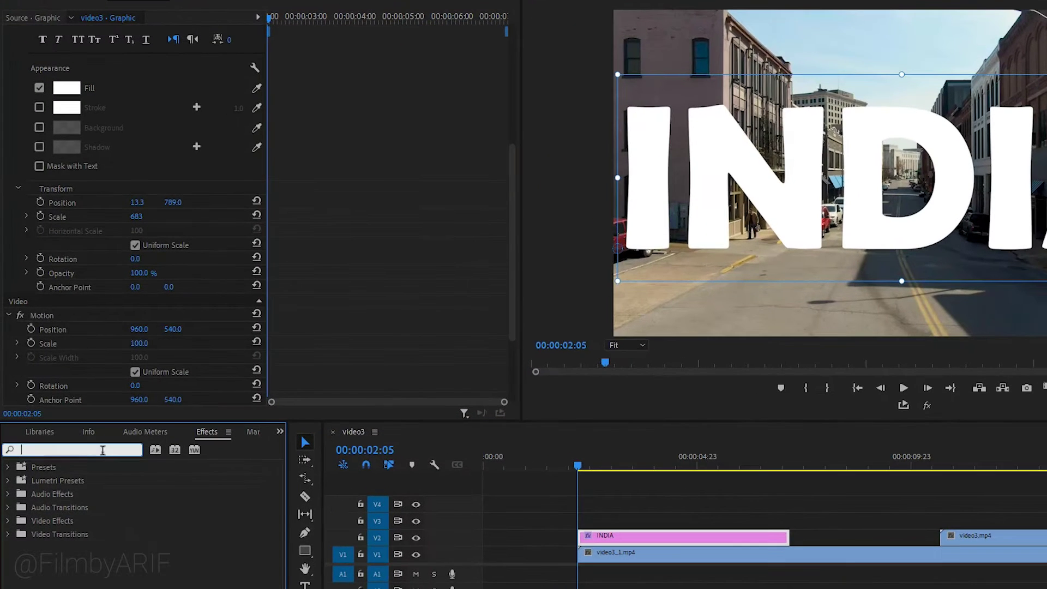
{"action": "type", "text": "drop"}
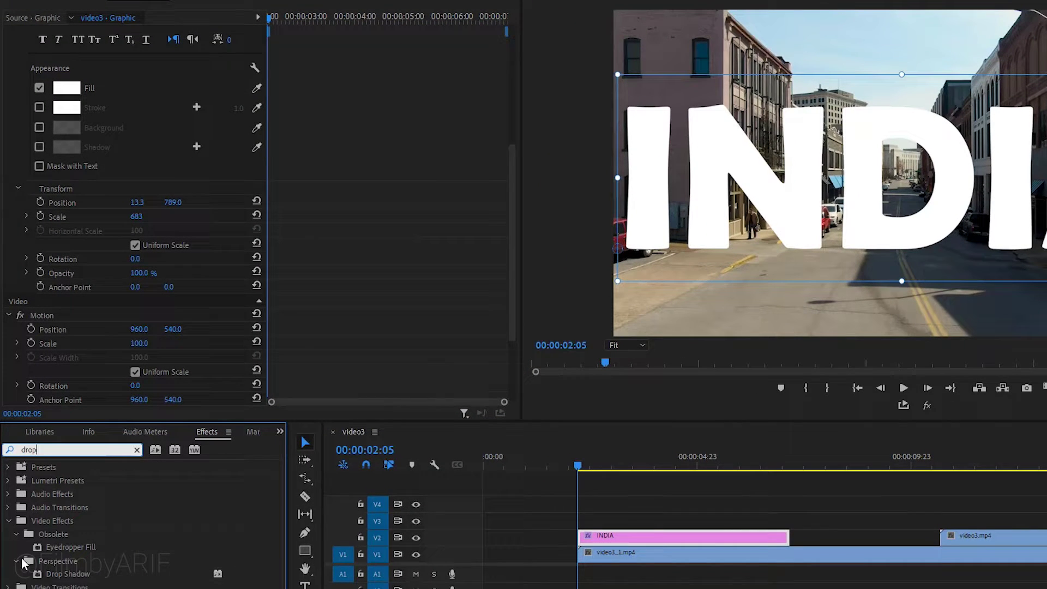
{"action": "left_click_drag", "start_coordinate": [48, 576], "coordinate": [617, 540]}
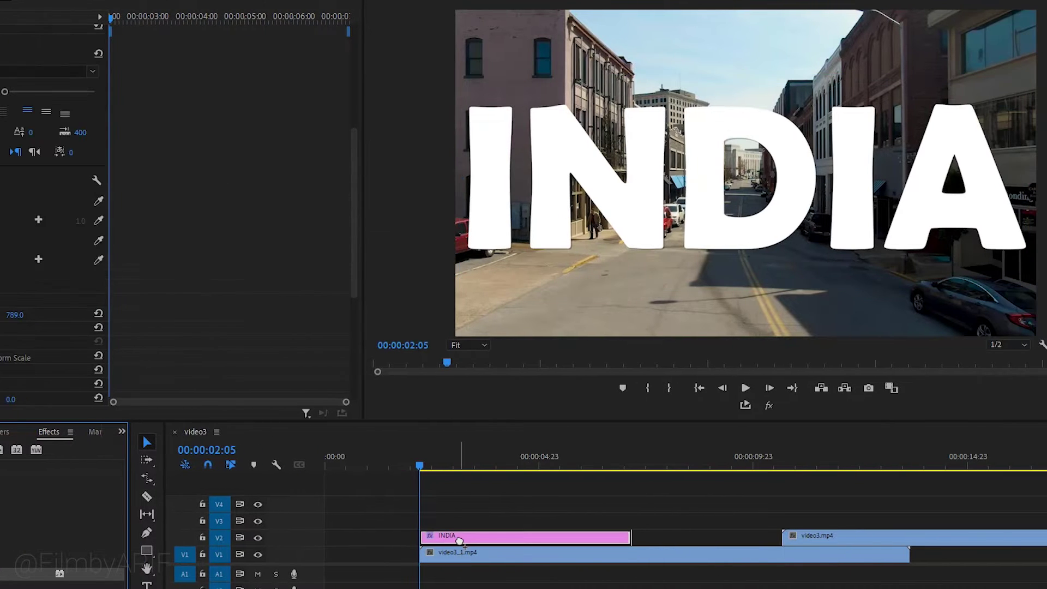
{"action": "left_click_drag", "start_coordinate": [459, 540], "coordinate": [460, 543]}
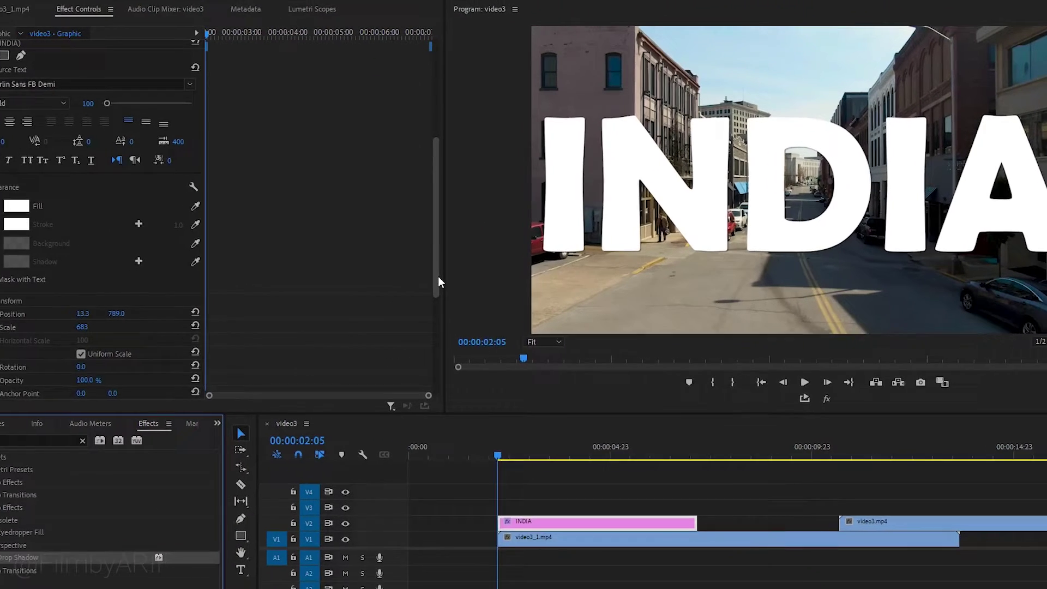
Step: Set the drop shadow's distance to 12, softness to 5 and opacity to 100%
{"action": "left_click_drag", "start_coordinate": [352, 262], "coordinate": [357, 144]}
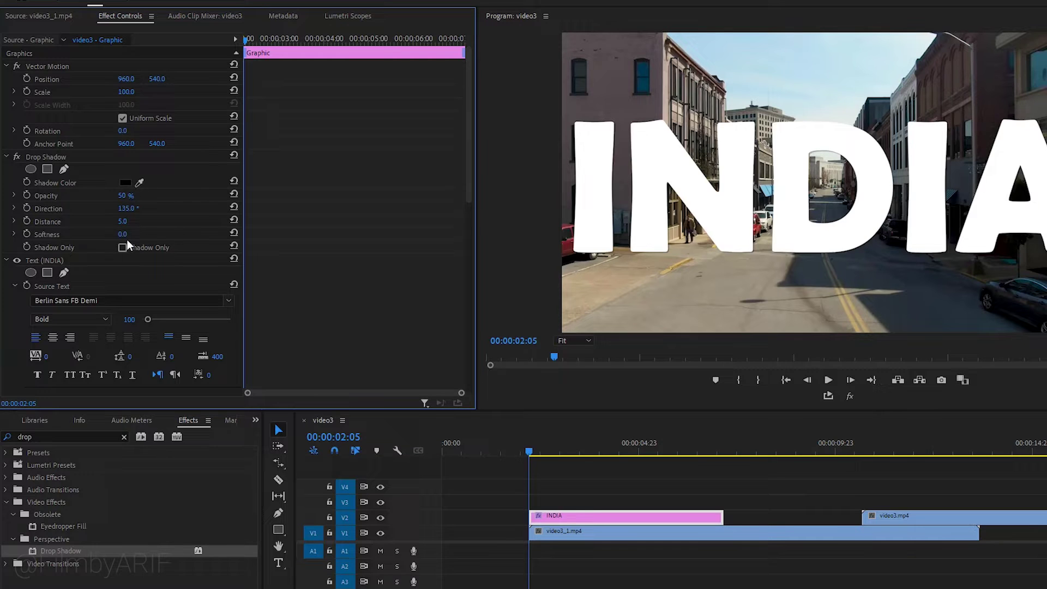
{"action": "type", "text": "12"}
{"action": "key", "text": "Tab"}
{"action": "type", "text": "5"}
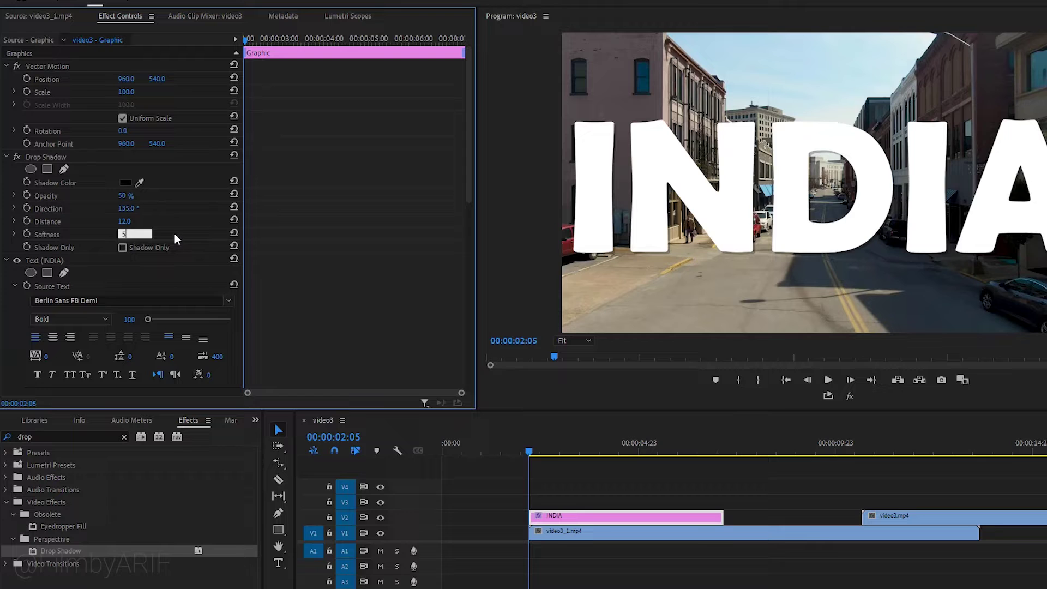
{"action": "key", "text": "Return"}
{"action": "left_click_drag", "start_coordinate": [123, 195], "coordinate": [152, 195]}
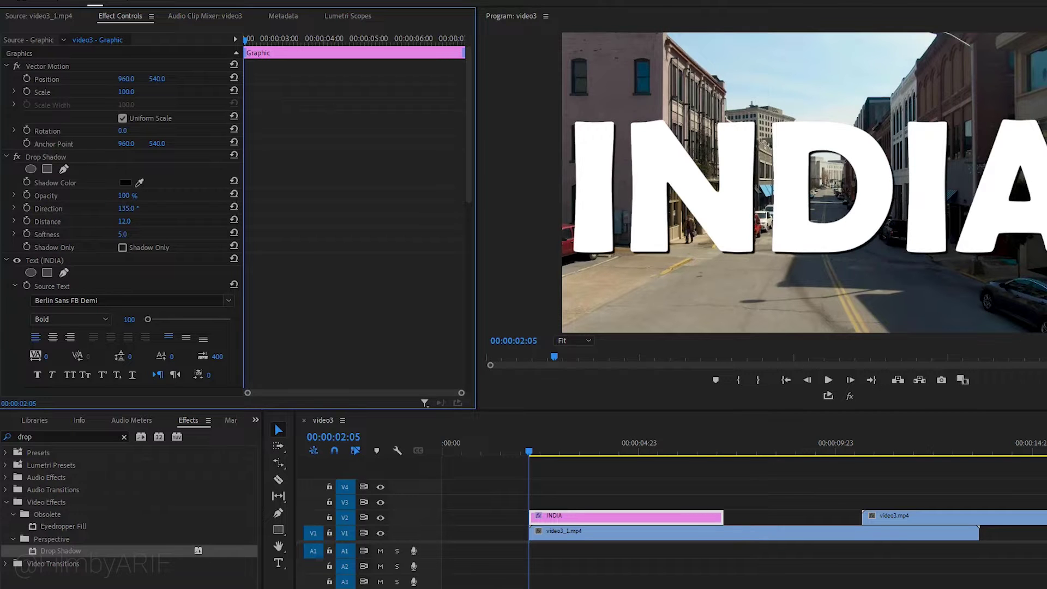
Step: Compare the text with the drop shadow off and on, and set the shadow direction to 144°
{"action": "left_click", "coordinate": [16, 157]}
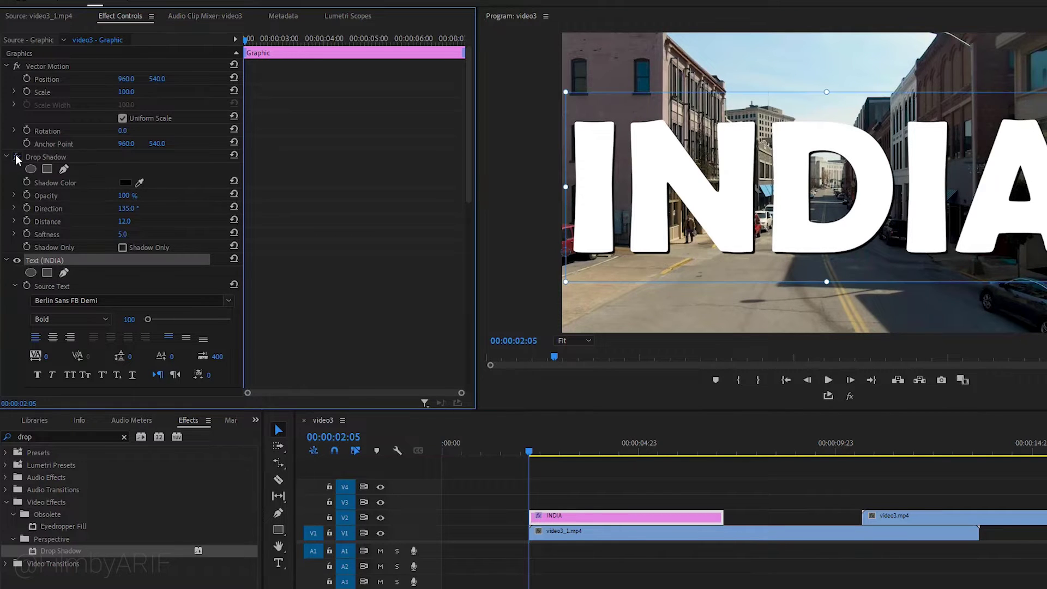
{"action": "left_click", "coordinate": [17, 157]}
{"action": "left_click_drag", "start_coordinate": [126, 208], "coordinate": [125, 208]}
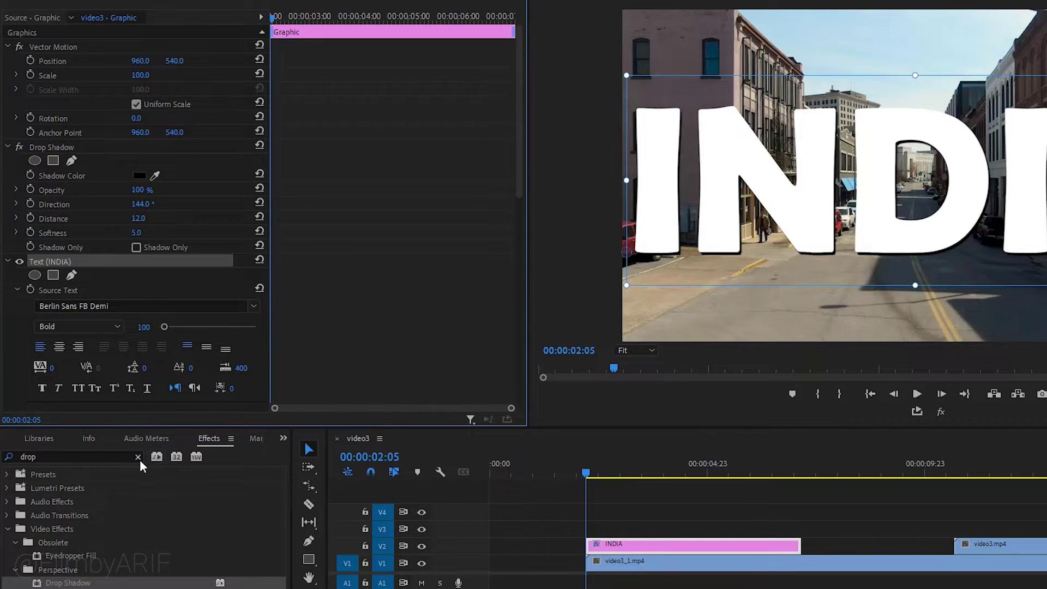
Step: Find the Transform distort effect and apply it to the INDIA text clip
{"action": "left_click", "coordinate": [138, 456]}
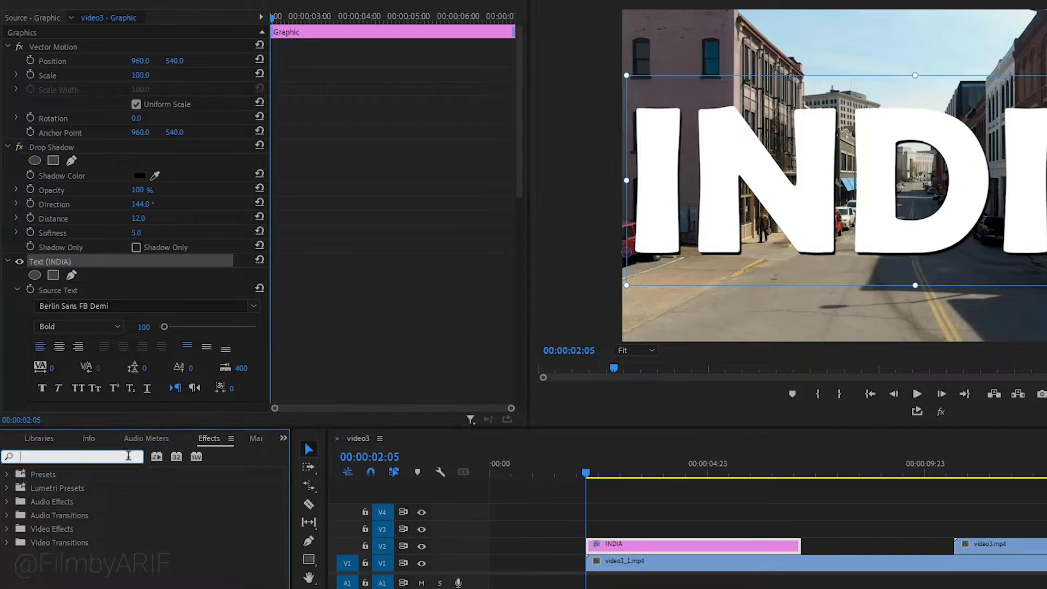
{"action": "type", "text": "transfo"}
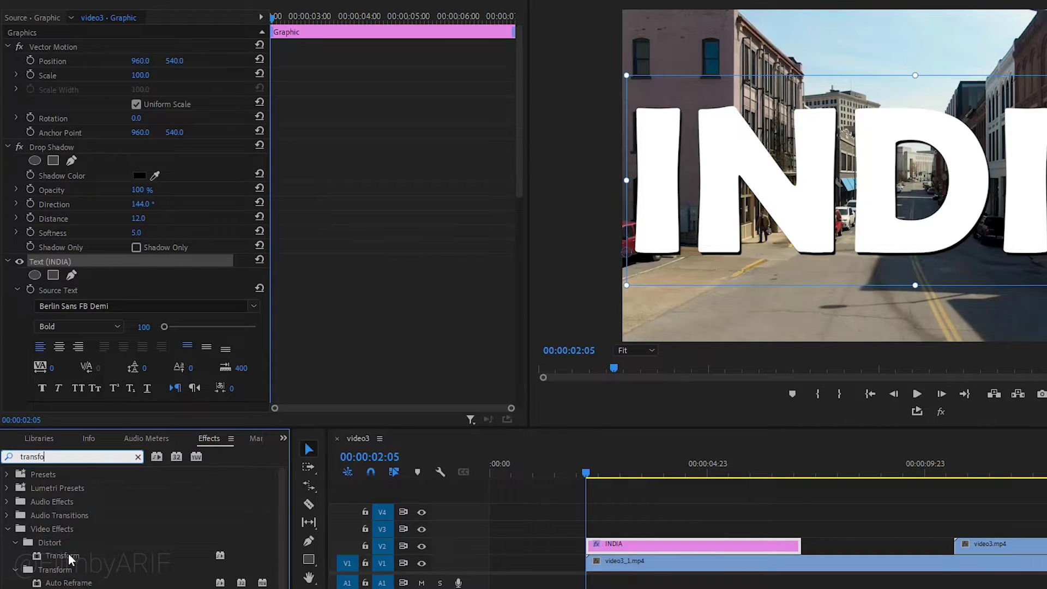
{"action": "left_click_drag", "start_coordinate": [70, 559], "coordinate": [617, 544]}
{"action": "left_click_drag", "start_coordinate": [386, 543], "coordinate": [388, 544]}
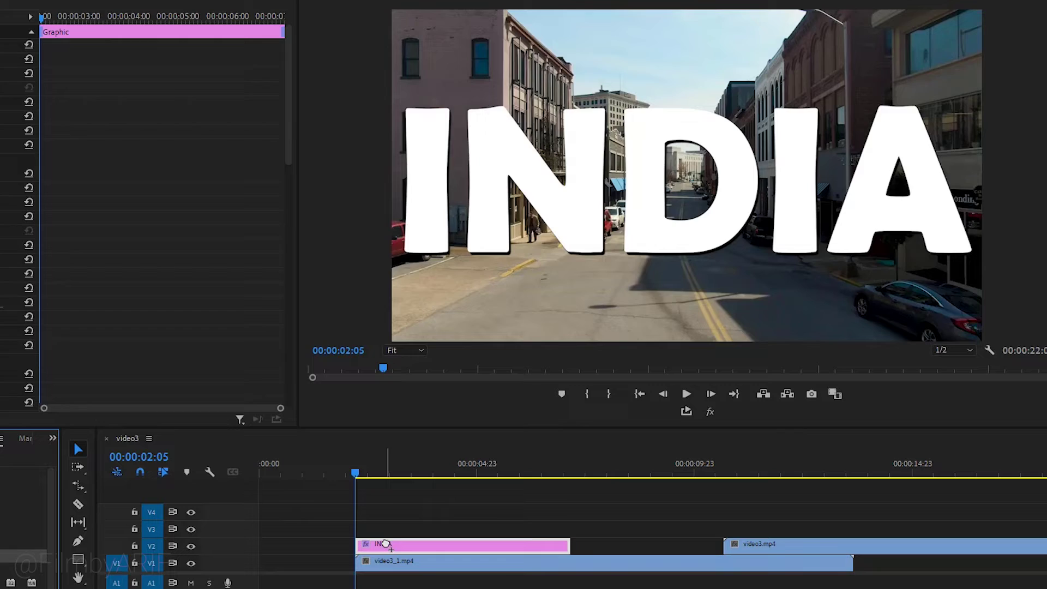
Step: Start keyframing the Transform effect's scale and position near the text clip's end, at 00:00:06:17
{"action": "left_click_drag", "start_coordinate": [358, 474], "coordinate": [473, 478]}
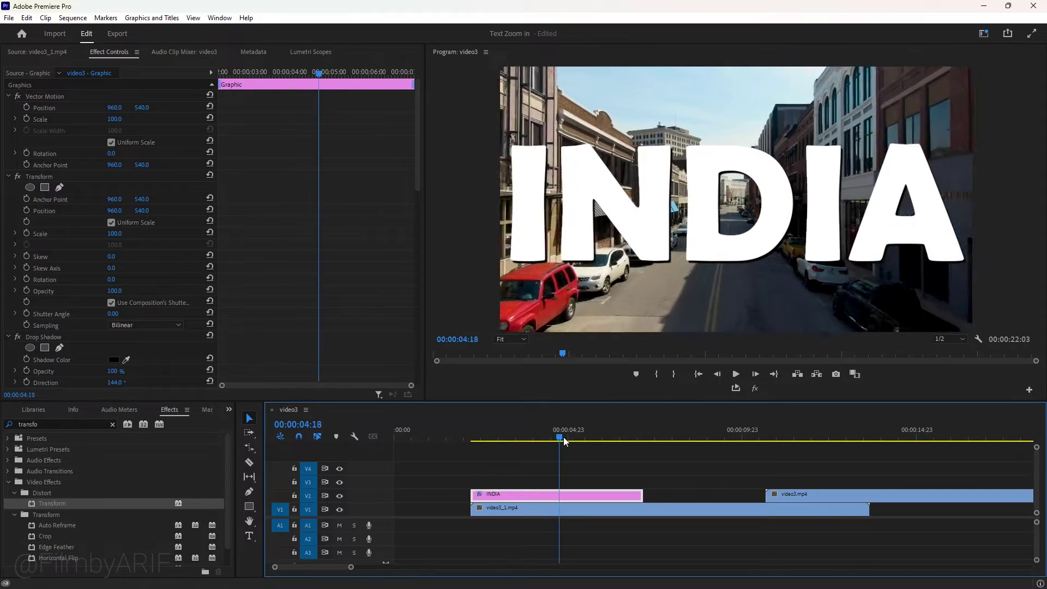
{"action": "left_click_drag", "start_coordinate": [564, 440], "coordinate": [630, 441]}
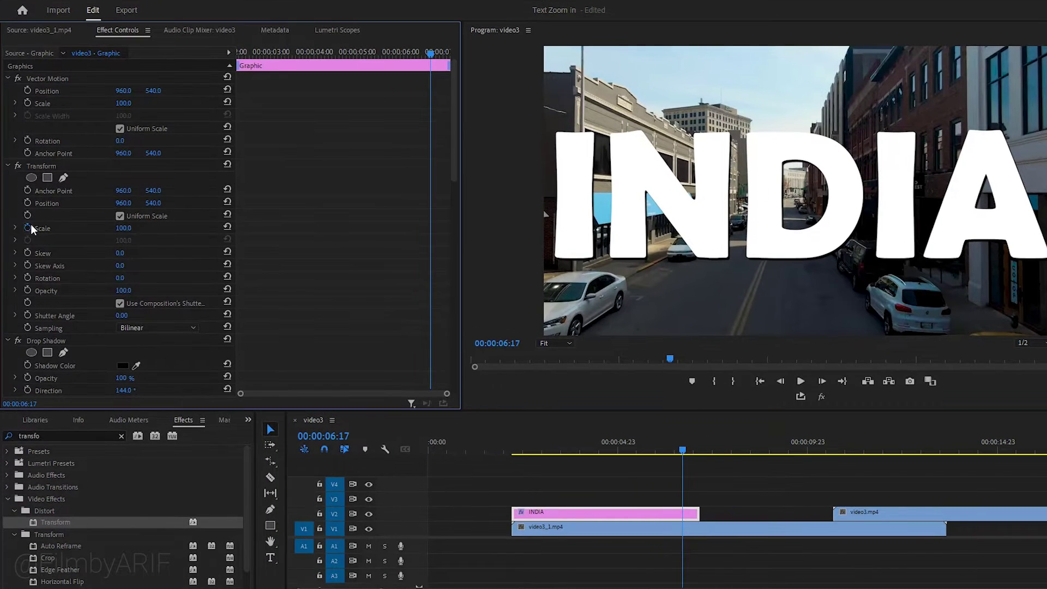
{"action": "left_click", "coordinate": [27, 233]}
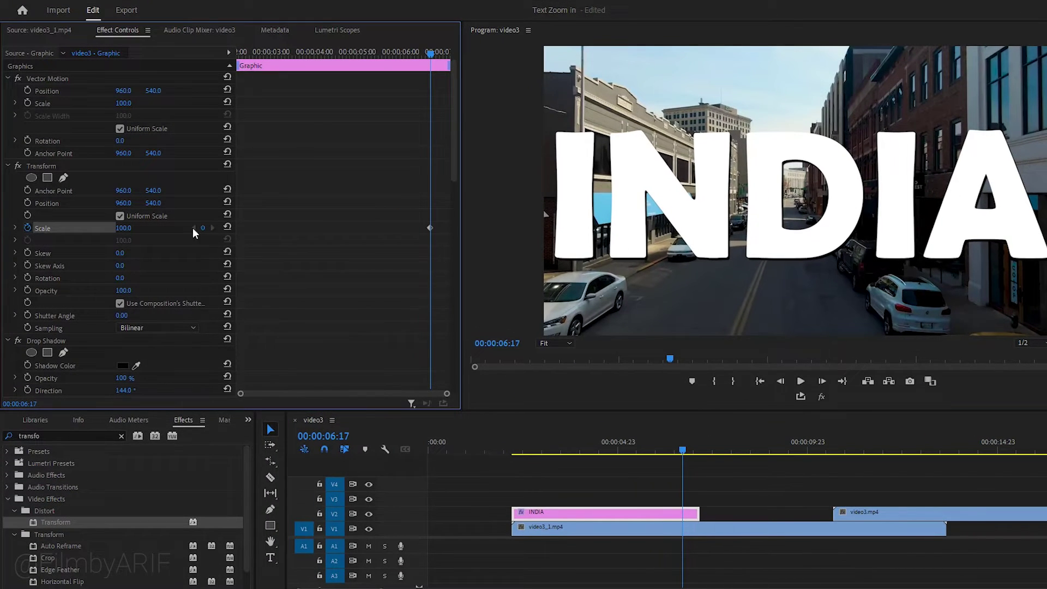
{"action": "left_click", "coordinate": [28, 203]}
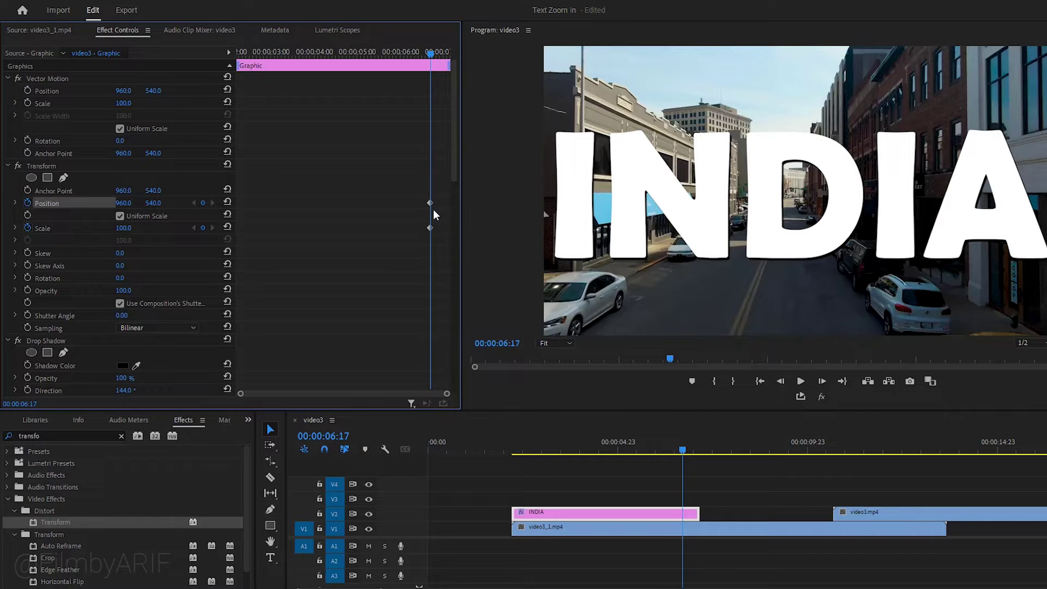
Step: Add Transform keyframes at the text clip's start with scale 30 and position 949, 493, and preview the zoom
{"action": "left_click_drag", "start_coordinate": [430, 53], "coordinate": [175, 64]}
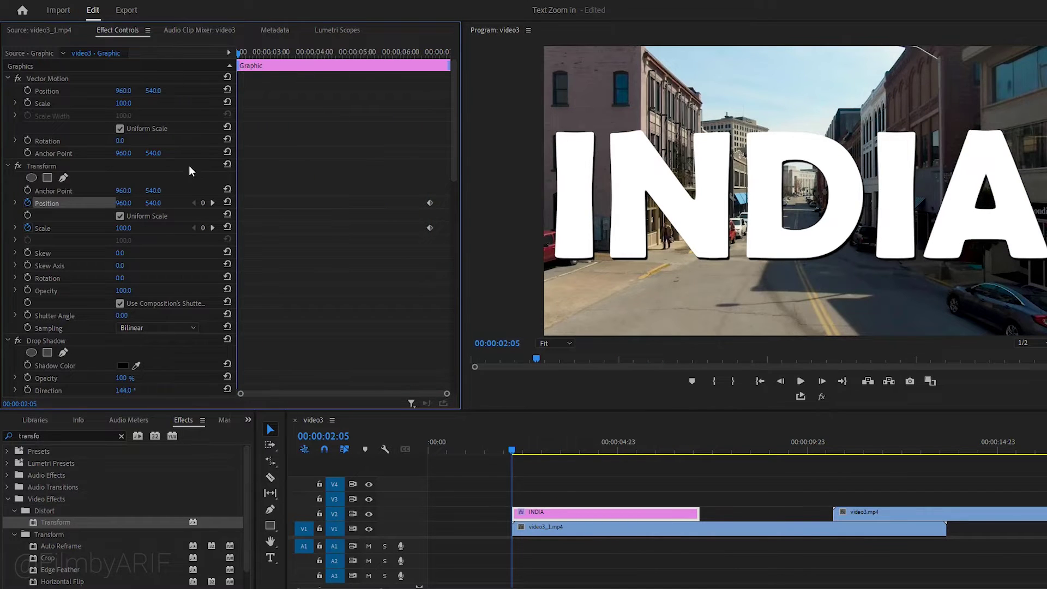
{"action": "left_click", "coordinate": [202, 228]}
{"action": "left_click", "coordinate": [203, 203]}
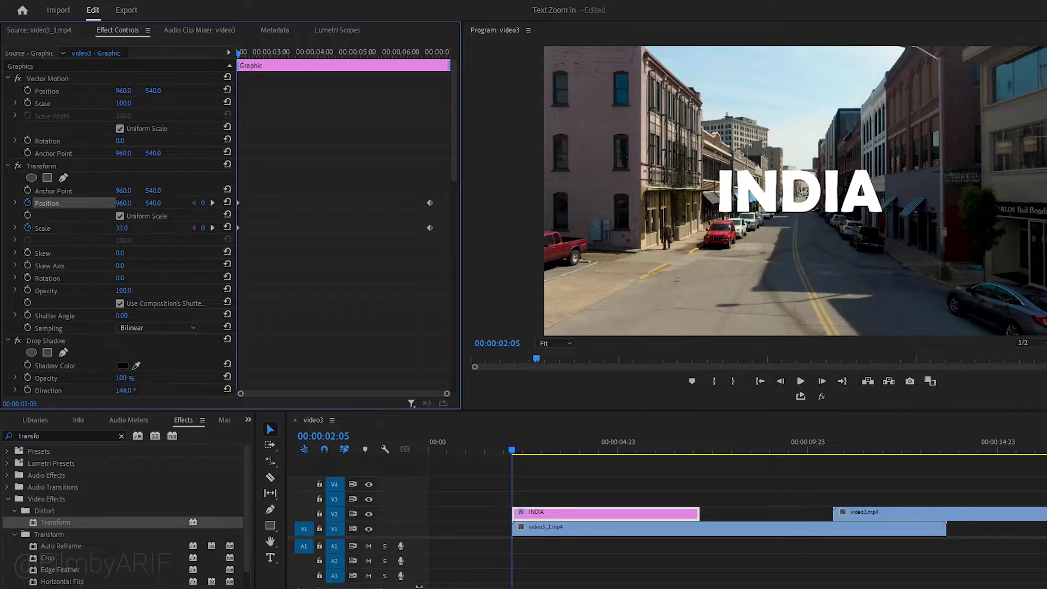
{"action": "left_click_drag", "start_coordinate": [122, 228], "coordinate": [133, 206]}
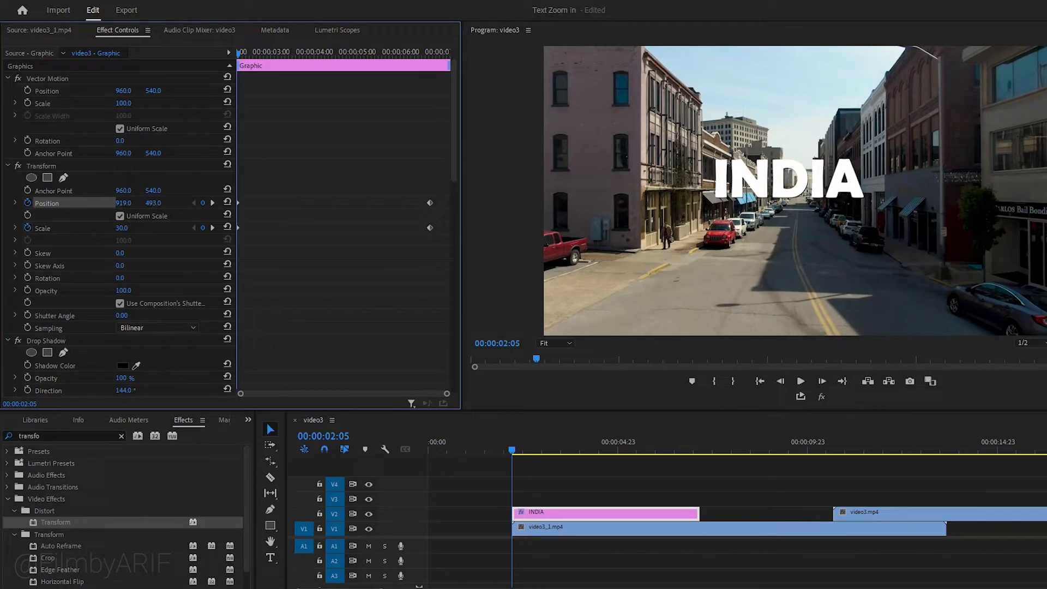
{"action": "key", "text": "space"}
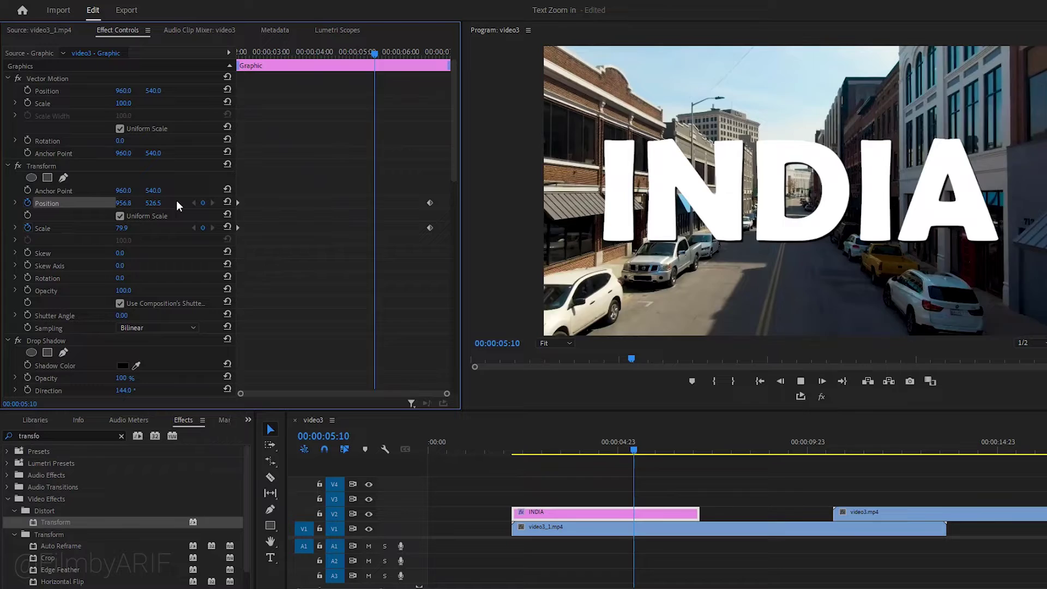
Step: At the 00:00:06:17 keyframes, greatly increase the Transform scale and shift its position to zoom through the D's opening, and render a preview
{"action": "left_click", "coordinate": [428, 54]}
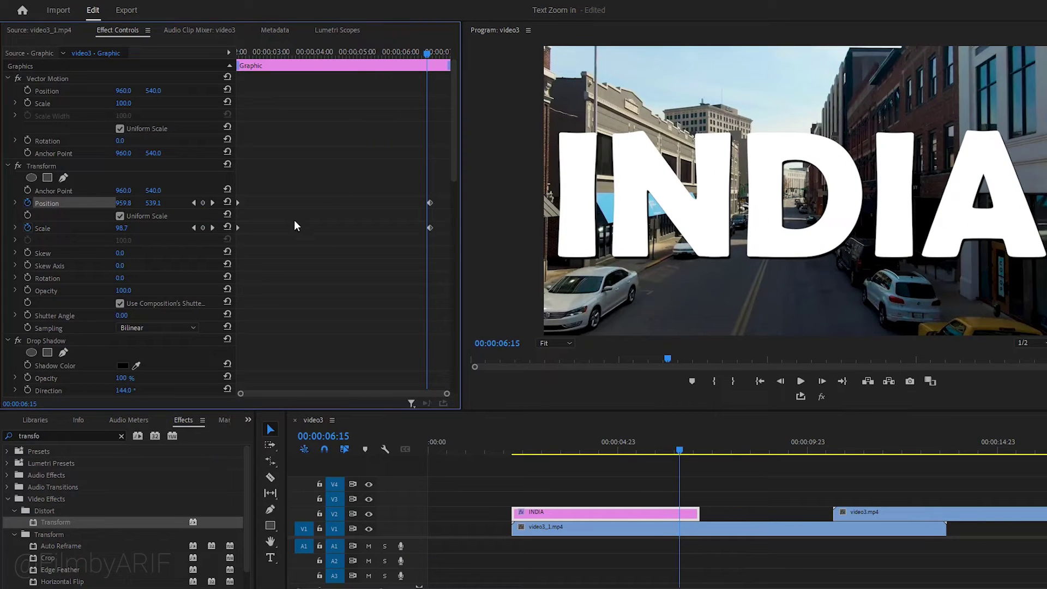
{"action": "left_click", "coordinate": [212, 228]}
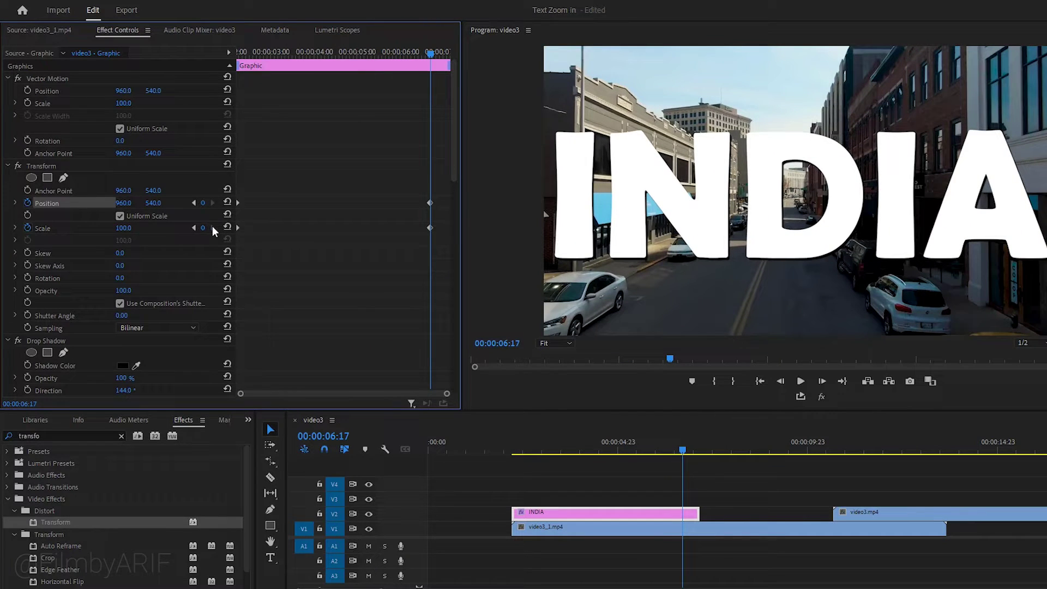
{"action": "left_click_drag", "start_coordinate": [123, 232], "coordinate": [269, 232]}
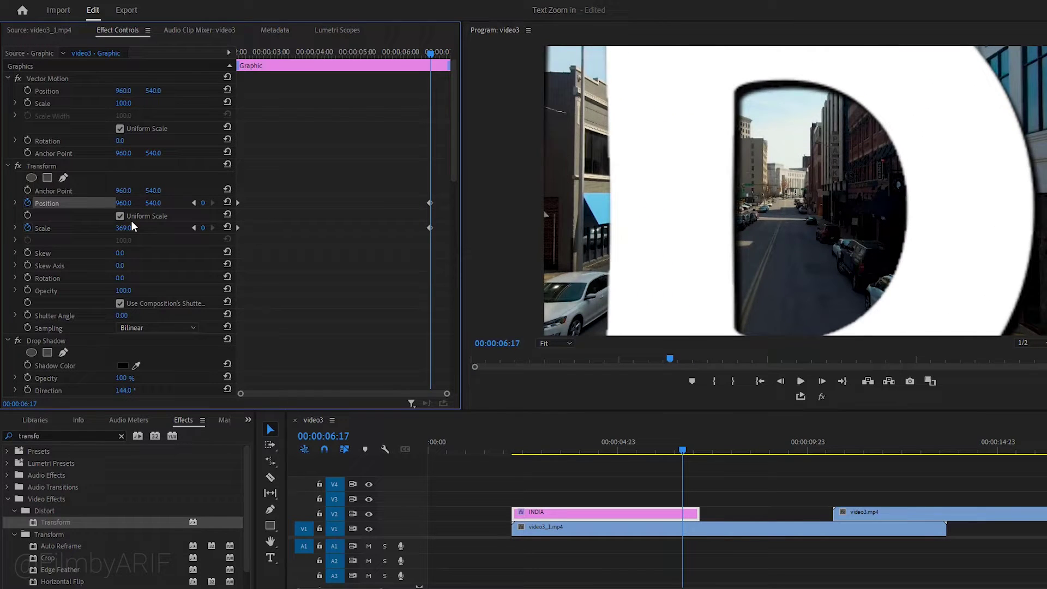
{"action": "left_click_drag", "start_coordinate": [123, 203], "coordinate": [54, 203]}
{"action": "left_click_drag", "start_coordinate": [124, 228], "coordinate": [389, 228]}
{"action": "key", "text": "Return"}
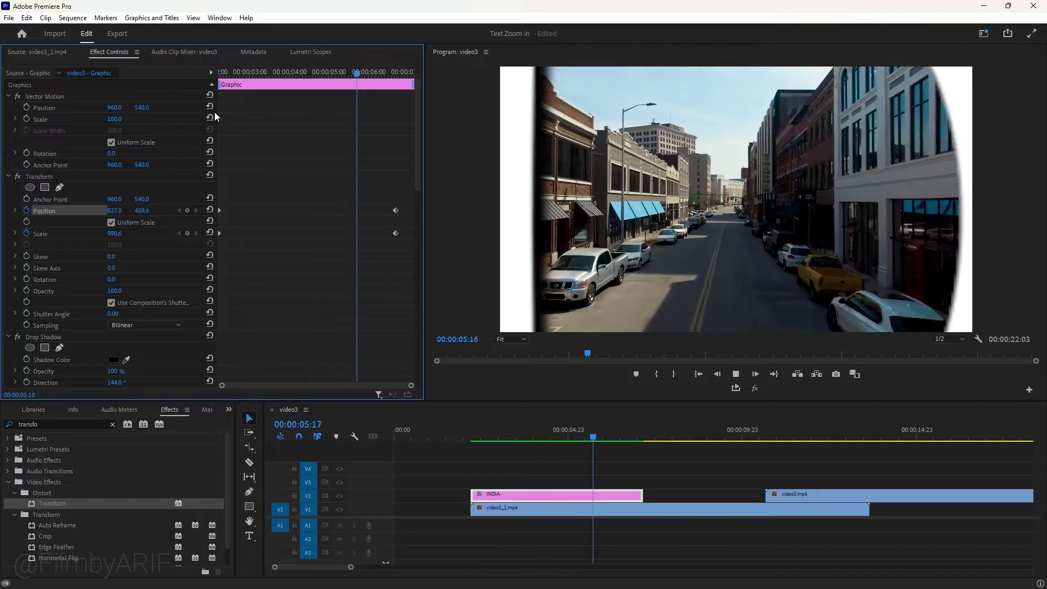
Step: Show the Transform position and scale graphs and apply Ease Out to both starting keyframes of the text clip
{"action": "left_click_drag", "start_coordinate": [322, 72], "coordinate": [223, 83]}
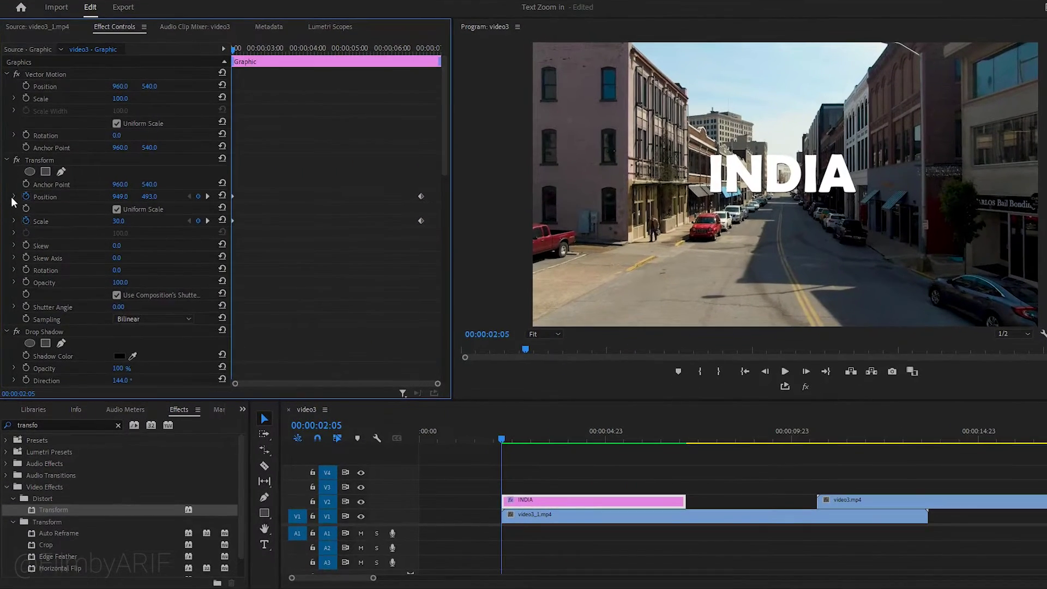
{"action": "left_click", "coordinate": [14, 196]}
{"action": "left_click", "coordinate": [14, 253]}
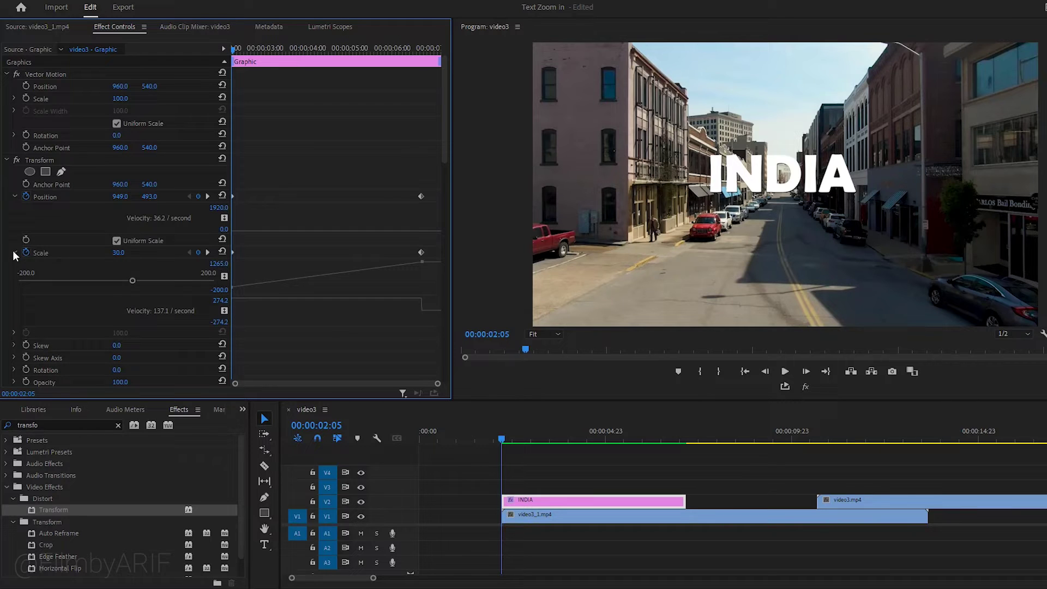
{"action": "right_click", "coordinate": [233, 198]}
{"action": "mouse_move", "coordinate": [278, 294]}
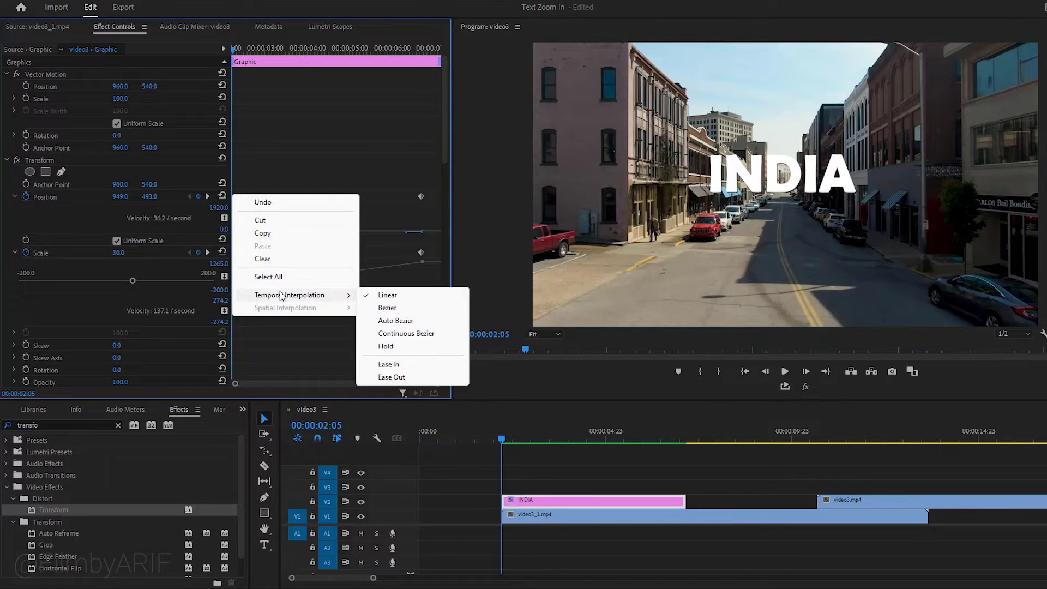
{"action": "left_click", "coordinate": [391, 377]}
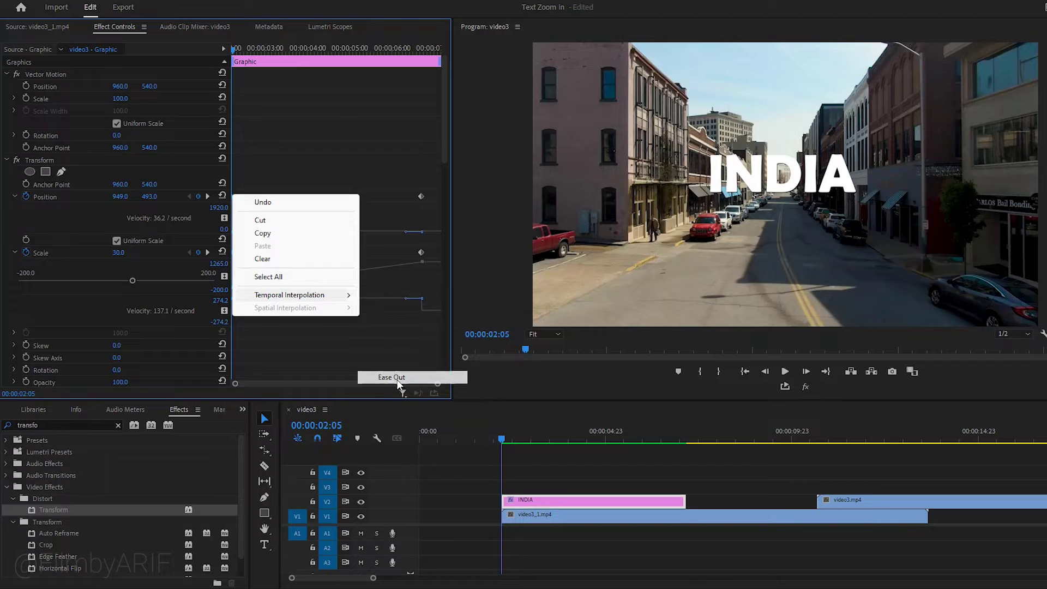
Step: Apply Ease In to the ending Transform position and scale keyframes of the text clip and preview the motion
{"action": "right_click", "coordinate": [421, 198]}
{"action": "mouse_move", "coordinate": [518, 295]}
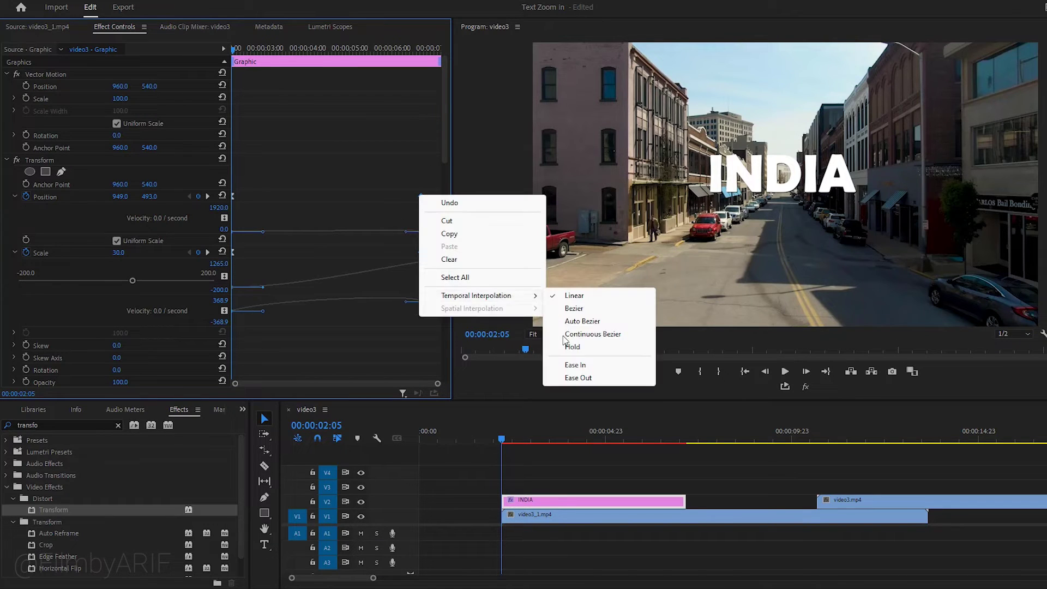
{"action": "left_click", "coordinate": [568, 365]}
{"action": "key", "text": "space"}
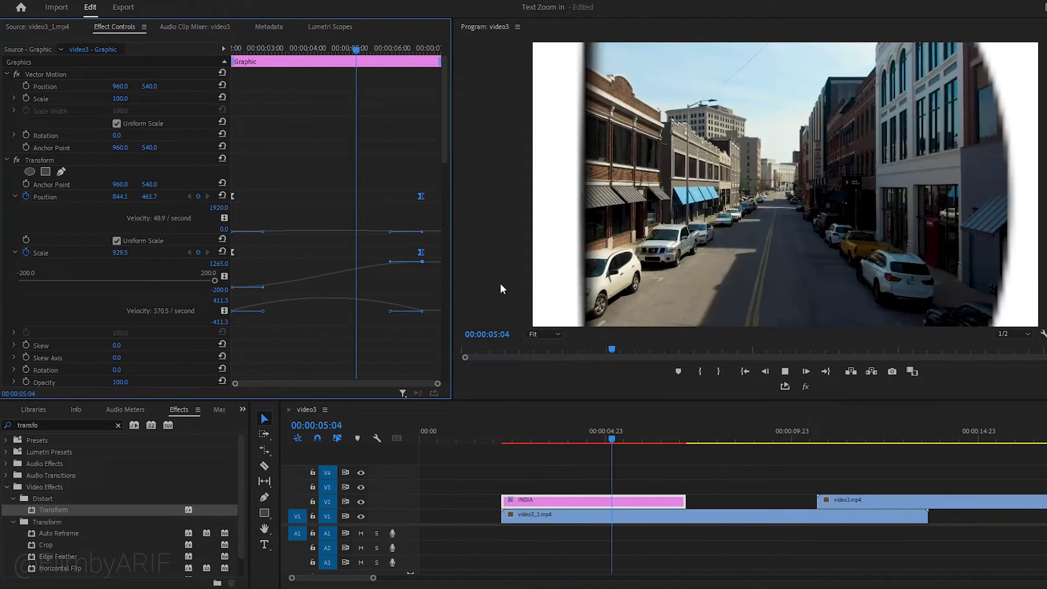
{"action": "key", "text": "space"}
Step: Reshape the scale and position velocity curves so the zoom starts slowly and accelerates sharply at the end, and render a preview
{"action": "left_click_drag", "start_coordinate": [308, 302], "coordinate": [395, 303]}
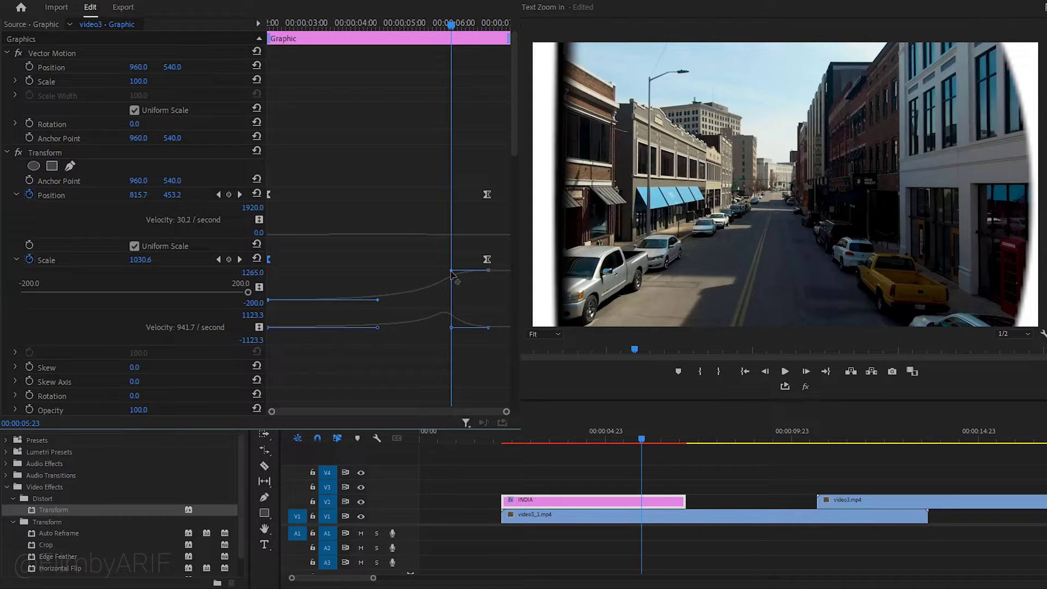
{"action": "left_click_drag", "start_coordinate": [482, 274], "coordinate": [488, 271]}
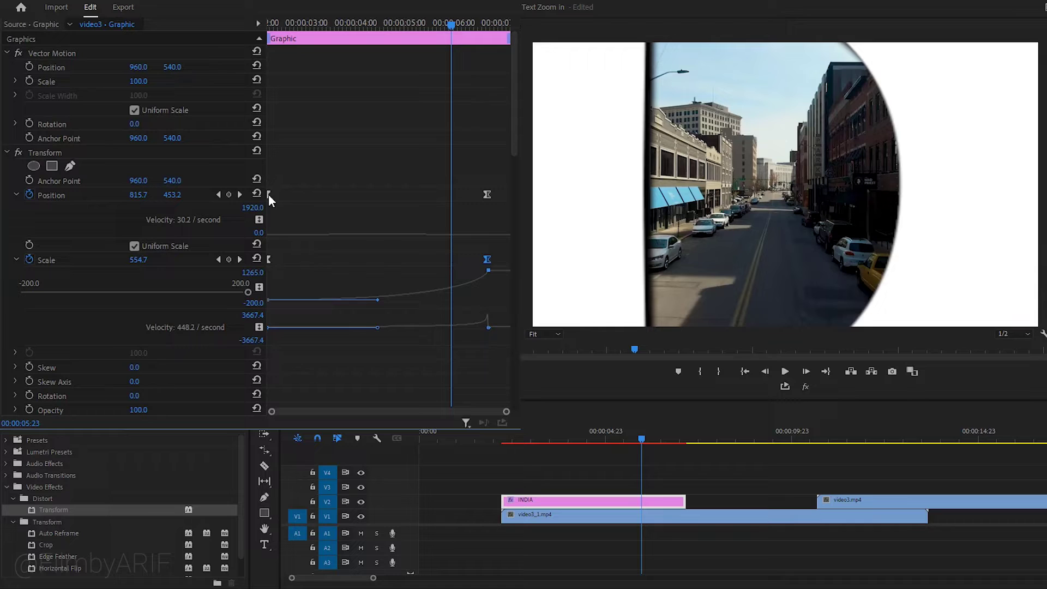
{"action": "left_click", "coordinate": [268, 194]}
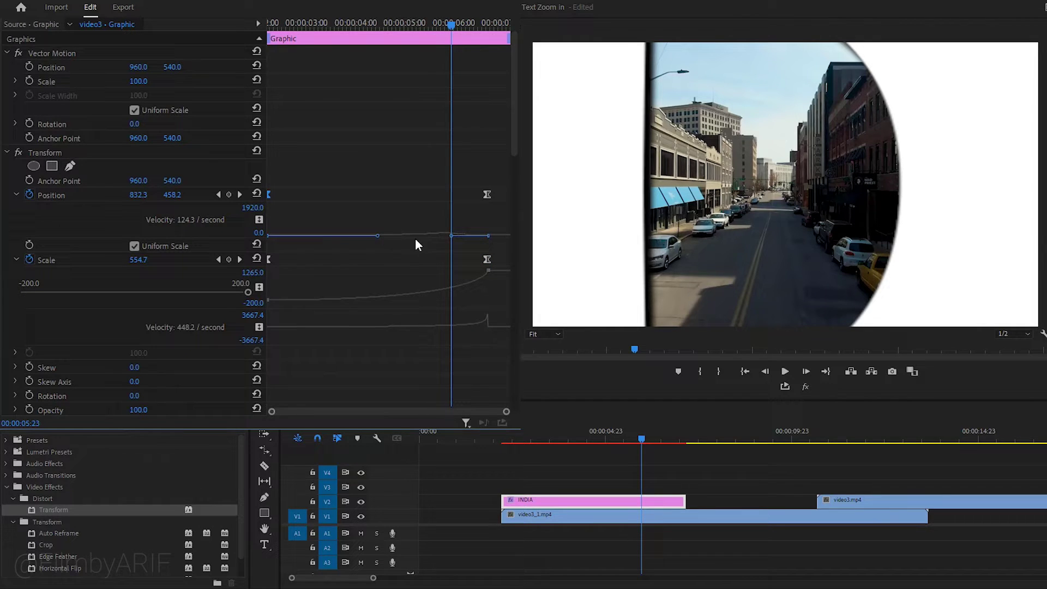
{"action": "left_click_drag", "start_coordinate": [473, 236], "coordinate": [494, 236]}
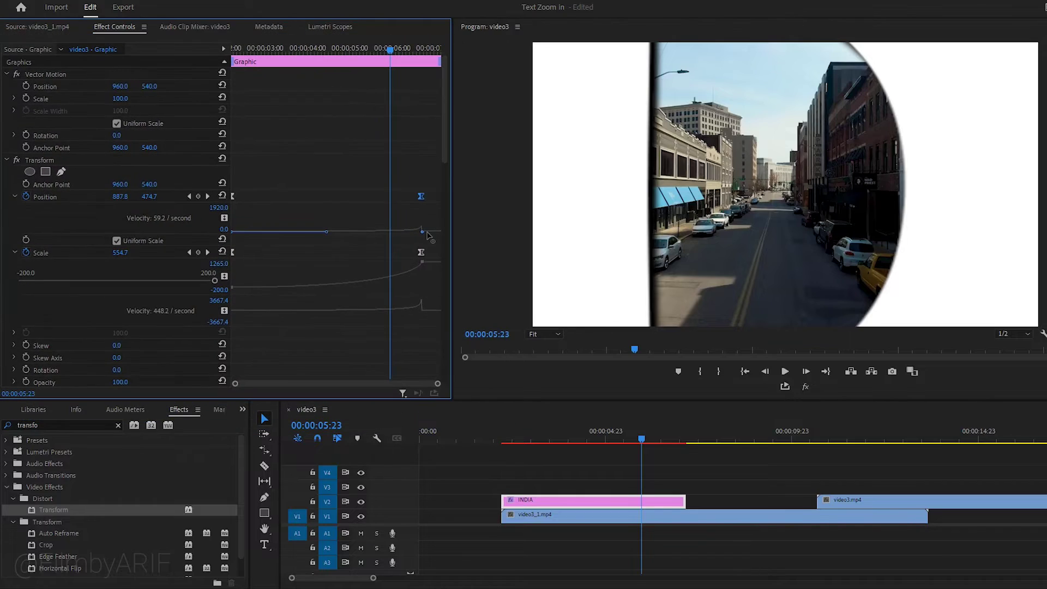
{"action": "key", "text": "Return"}
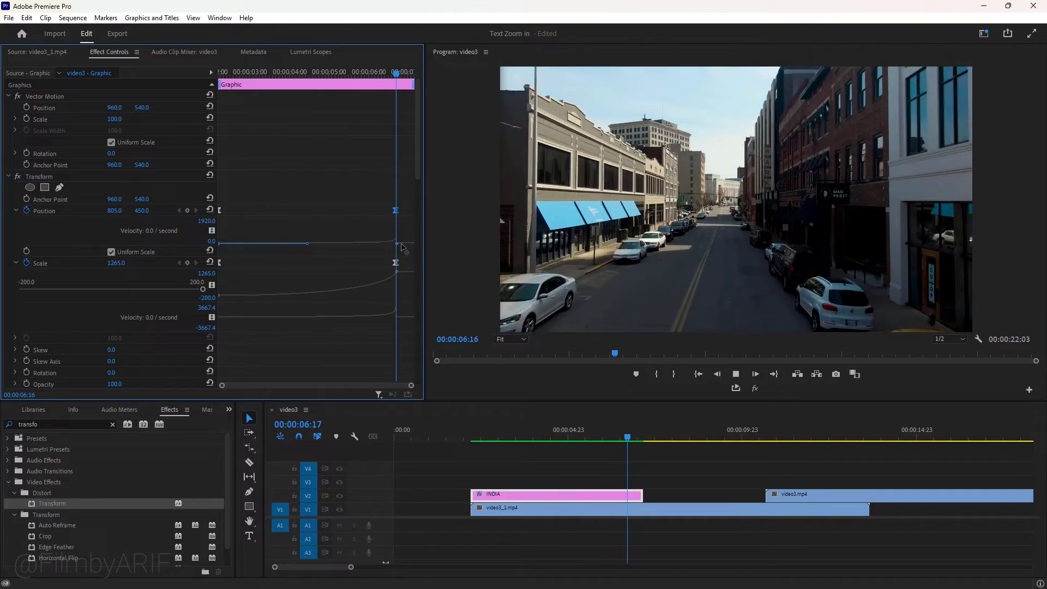
{"action": "mouse_move", "coordinate": [512, 438]}
{"action": "left_mouse_down"}
{"action": "mouse_move", "coordinate": [493, 440]}
{"action": "mouse_move", "coordinate": [523, 440]}
{"action": "left_mouse_up"}
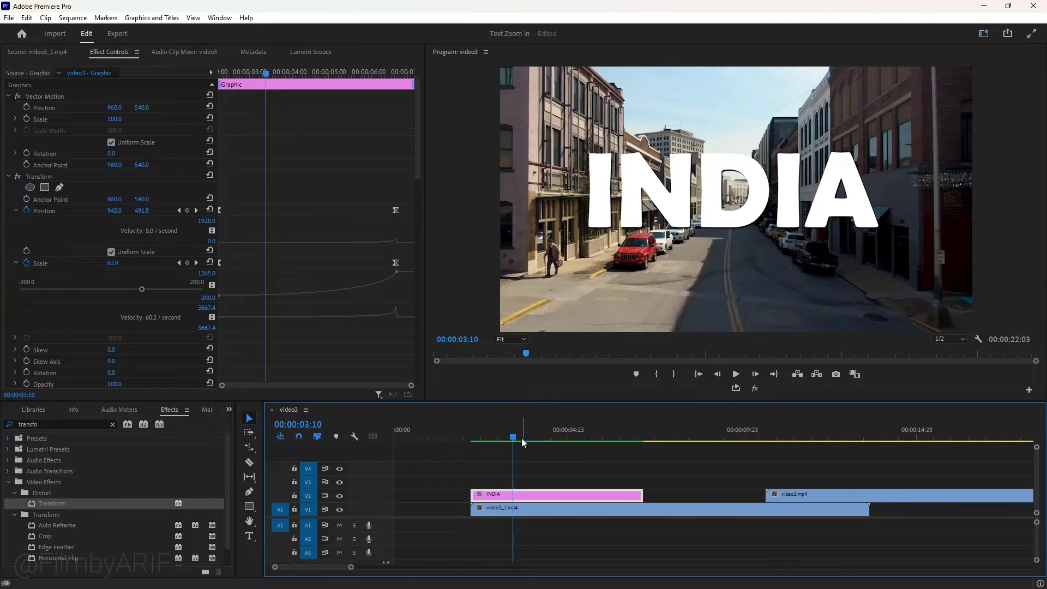
Step: Show the Time Remapping speed line on video3_1.mp4 and enlarge track V1 to make it editable
{"action": "left_click_drag", "start_coordinate": [514, 439], "coordinate": [472, 452]}
{"action": "left_click", "coordinate": [490, 509]}
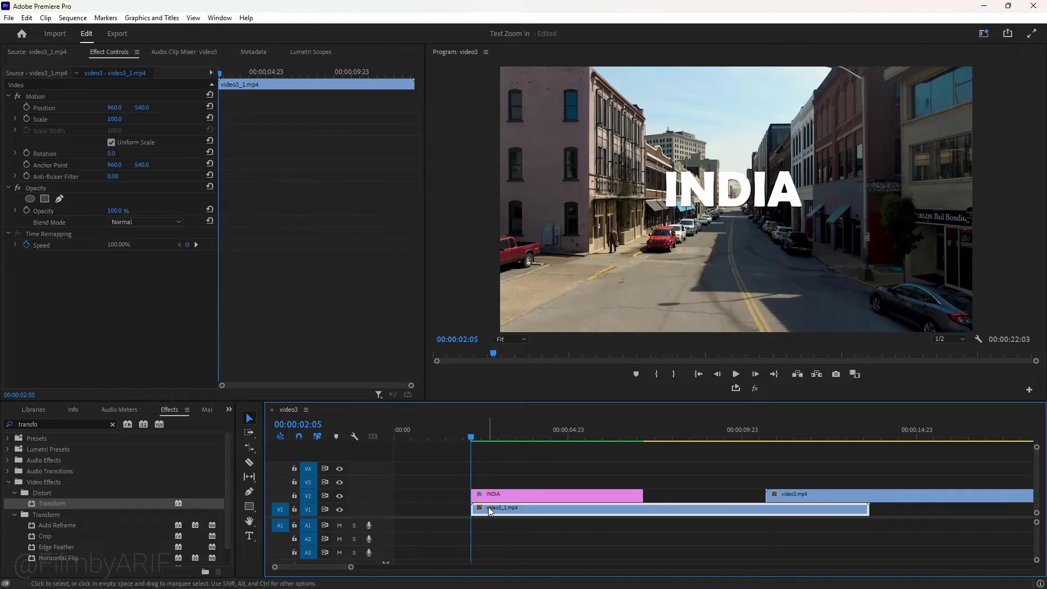
{"action": "right_click", "coordinate": [489, 511]}
{"action": "mouse_move", "coordinate": [525, 583]}
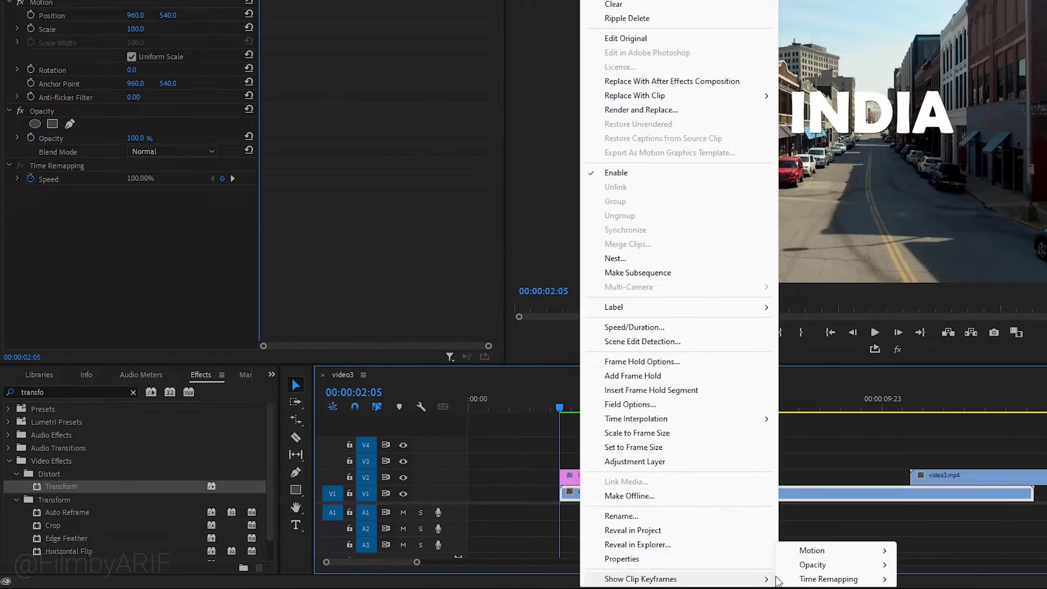
{"action": "mouse_move", "coordinate": [834, 581]}
{"action": "left_click", "coordinate": [927, 579]}
{"action": "scroll", "coordinate": [461, 489], "scroll_direction": "up", "scroll_amount": 3}
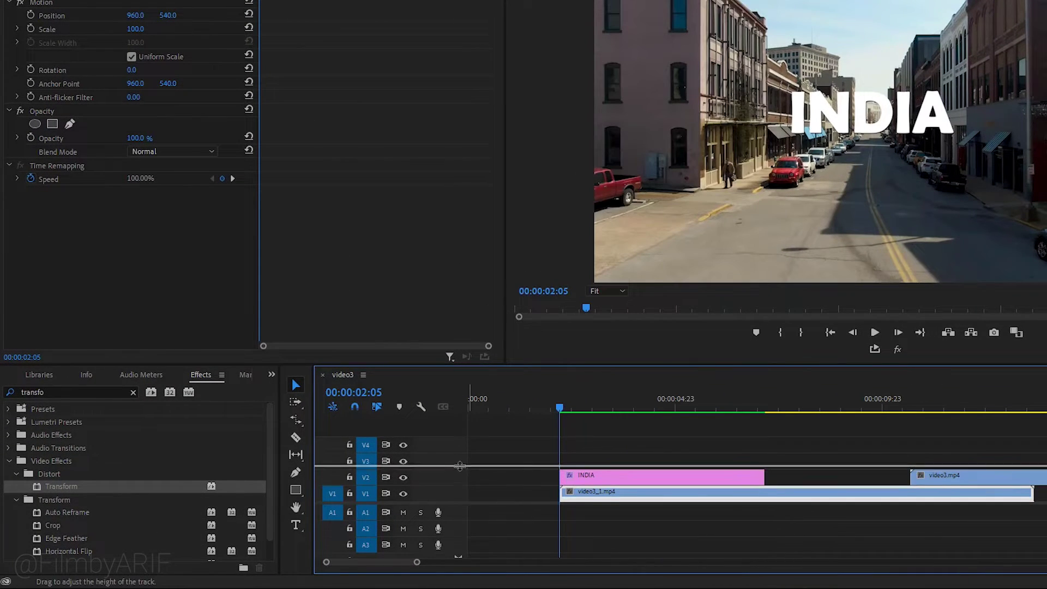
{"action": "scroll", "coordinate": [460, 524], "scroll_direction": "up", "scroll_amount": 2}
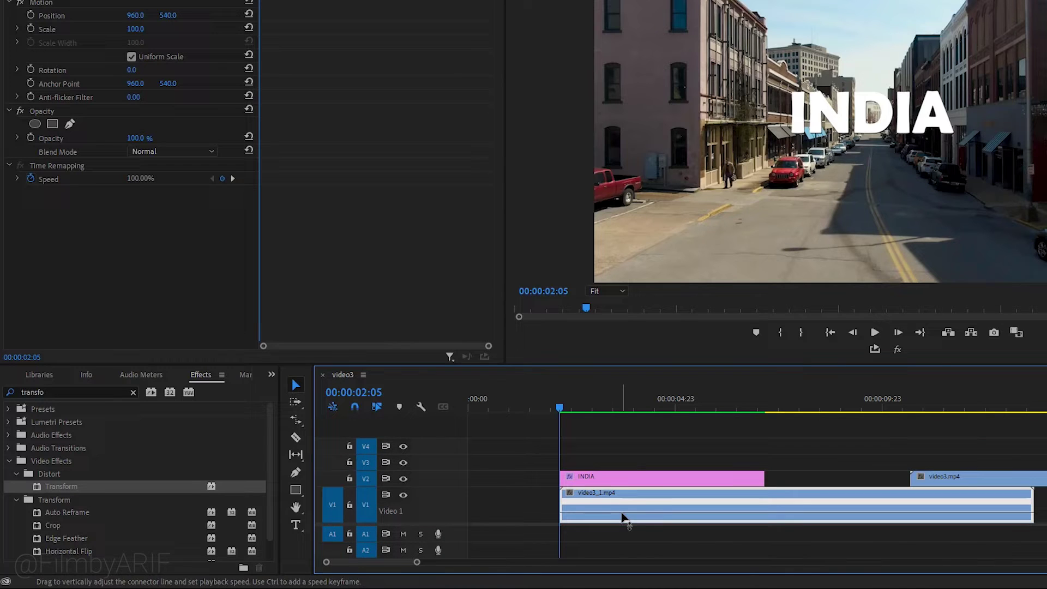
Step: Add a speed keyframe near the start of video3_1.mp4 and raise the speed before it to 161%
{"action": "key", "text": "p"}
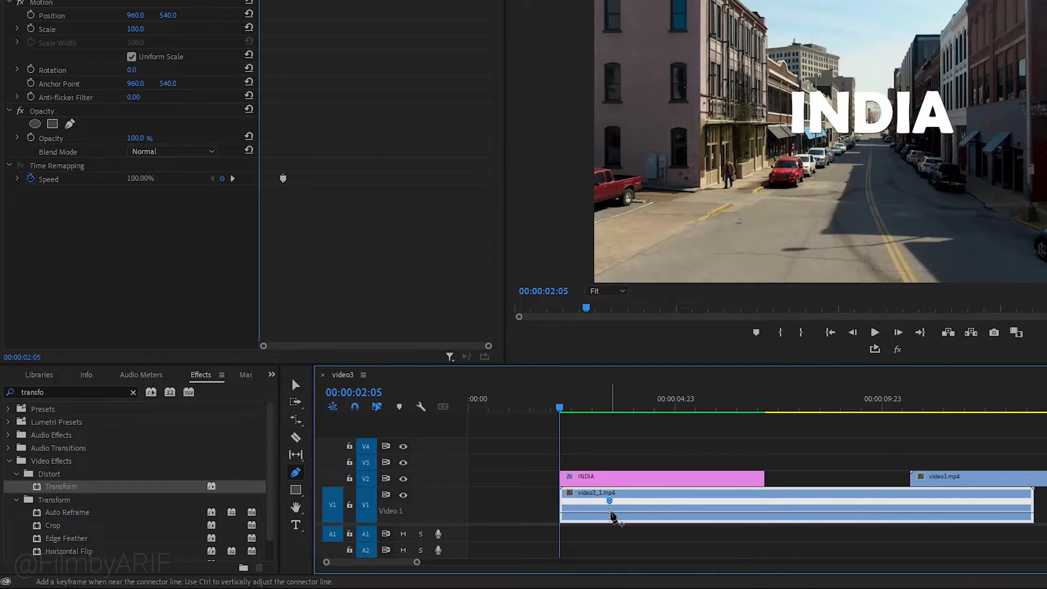
{"action": "mouse_move", "coordinate": [612, 515]}
{"action": "key", "text": "v"}
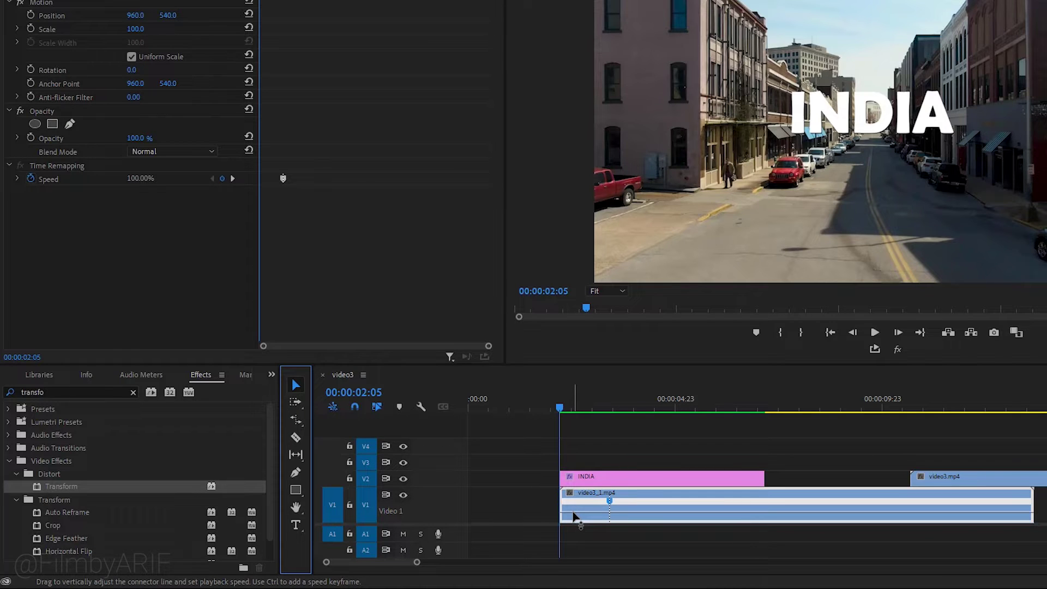
{"action": "left_click_drag", "start_coordinate": [574, 516], "coordinate": [574, 514]}
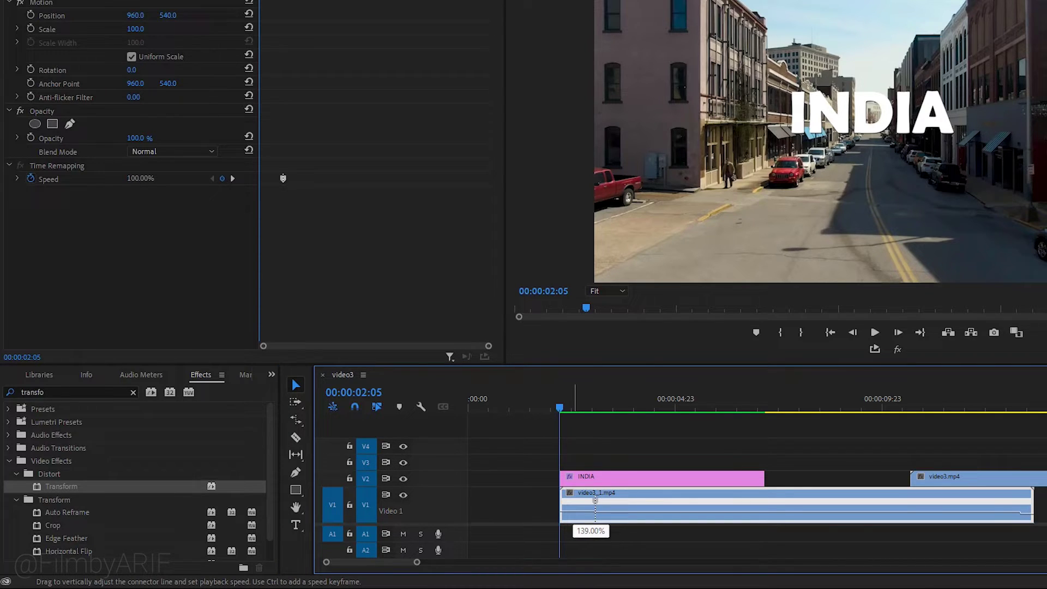
{"action": "left_click_drag", "start_coordinate": [591, 500], "coordinate": [591, 500]}
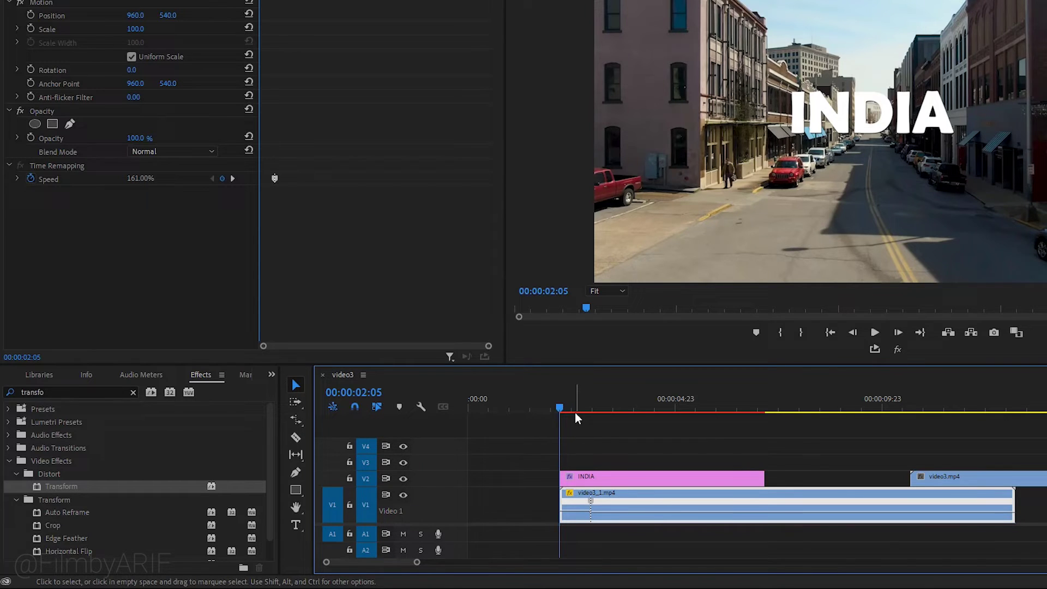
Step: Split the speed keyframe into a gradual ramp ending around 00:00:04:23, and preview from the text clip's start
{"action": "left_click_drag", "start_coordinate": [559, 408], "coordinate": [601, 408]}
{"action": "left_click_drag", "start_coordinate": [591, 499], "coordinate": [679, 503]}
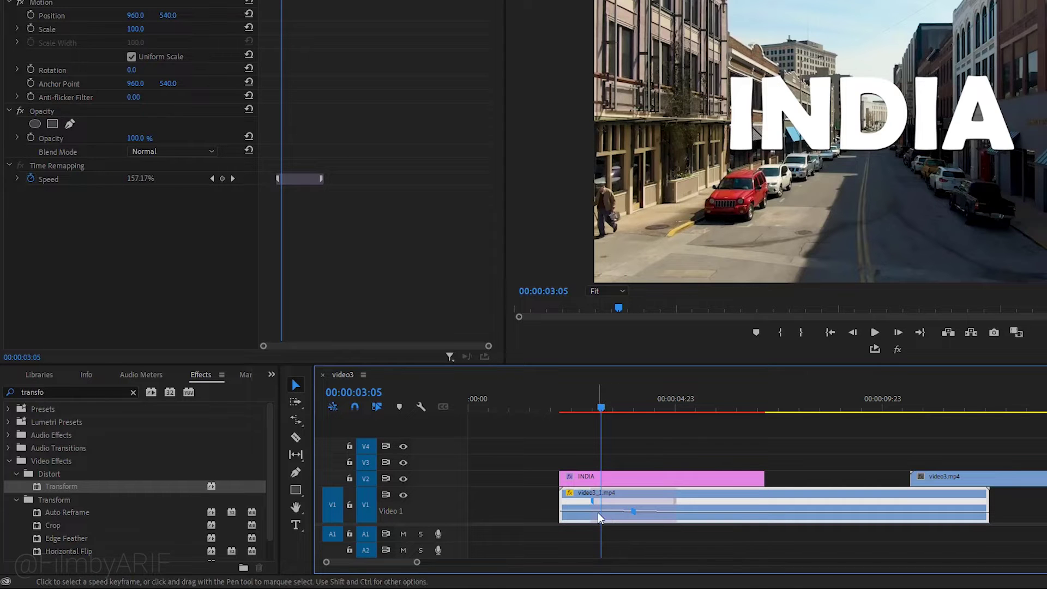
{"action": "left_click_drag", "start_coordinate": [602, 407], "coordinate": [564, 411]}
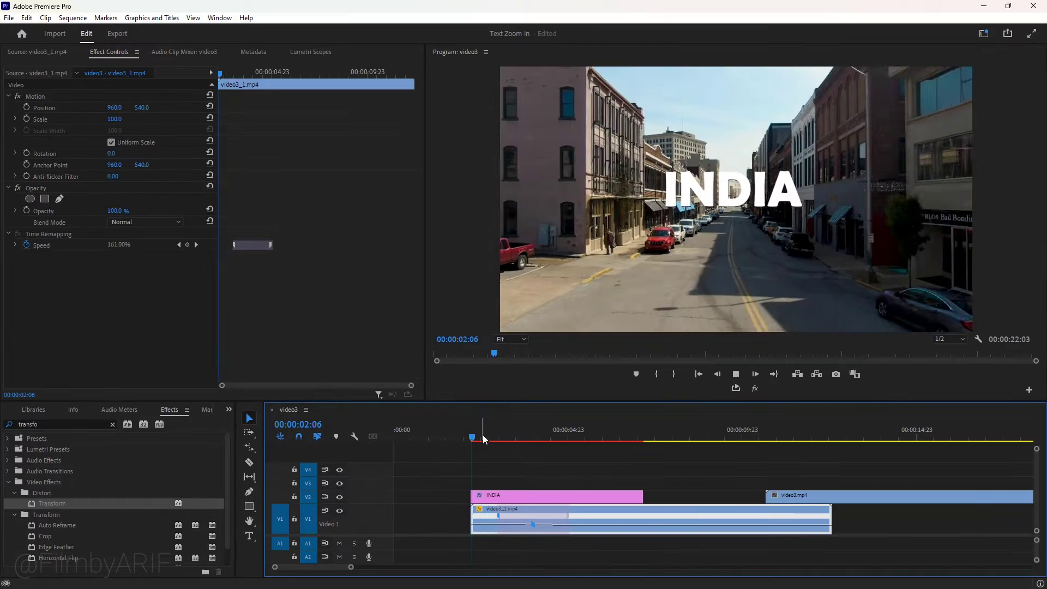
{"action": "key", "text": "space"}
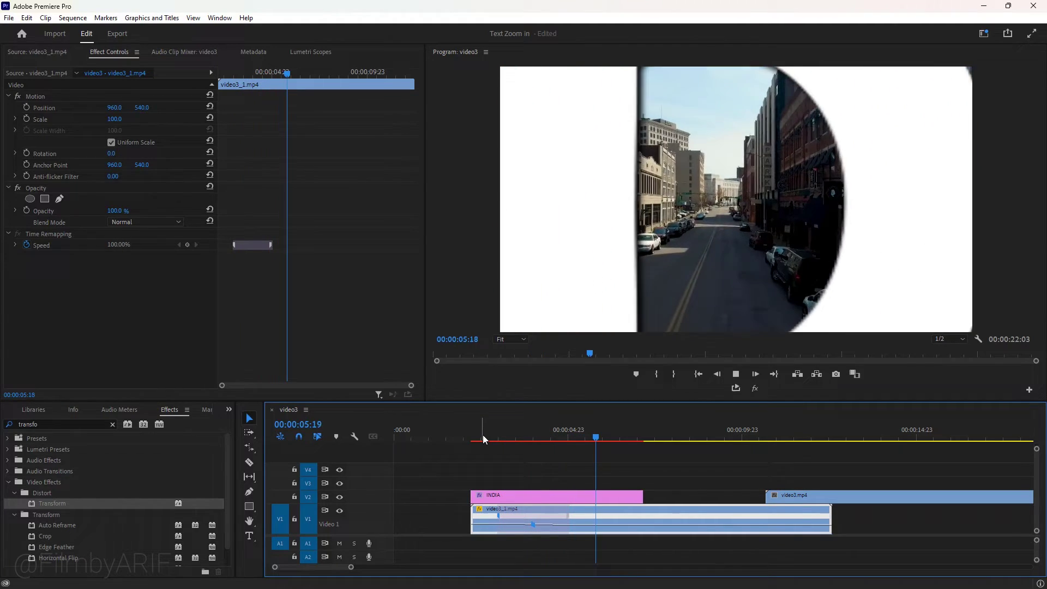
Step: Move the INDIA clip up to V3 and place video3.mp4 on V2 beneath it, starting at 00:00:02:05
{"action": "left_click", "coordinate": [471, 439]}
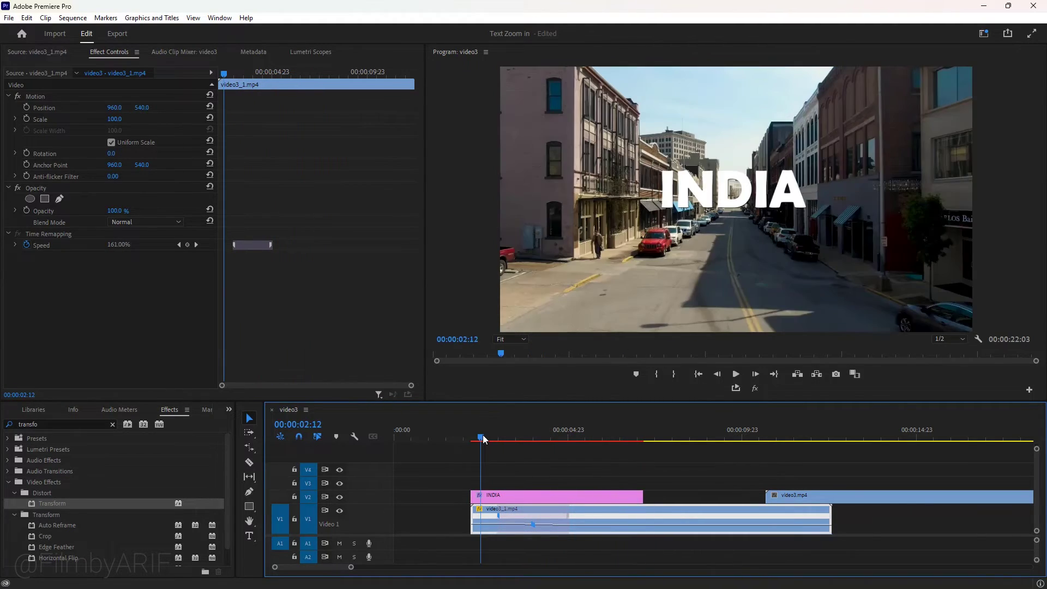
{"action": "left_click_drag", "start_coordinate": [502, 495], "coordinate": [500, 484]}
{"action": "left_click_drag", "start_coordinate": [810, 498], "coordinate": [515, 500]}
Step: Lower the INDIA clip's Transform opacity to 43
{"action": "left_click", "coordinate": [515, 482]}
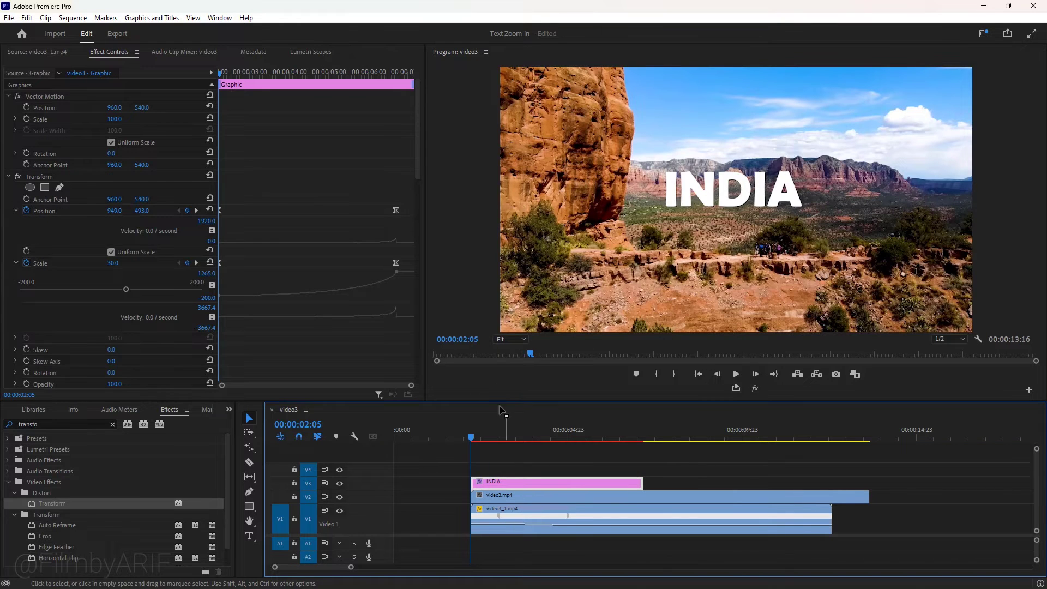
{"action": "left_click_drag", "start_coordinate": [417, 160], "coordinate": [381, 229]}
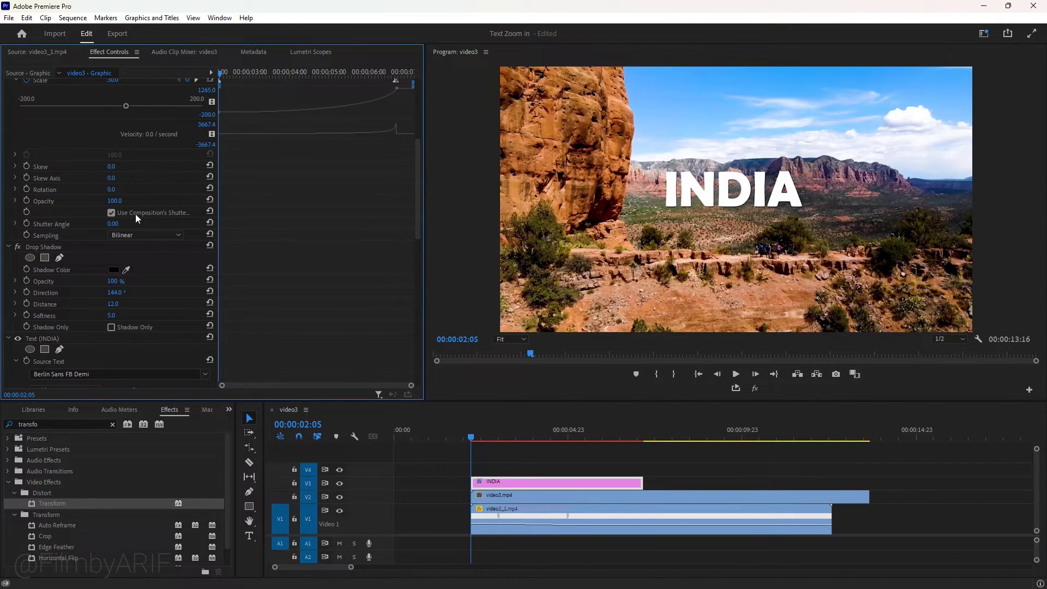
{"action": "left_click_drag", "start_coordinate": [112, 200], "coordinate": [81, 201]}
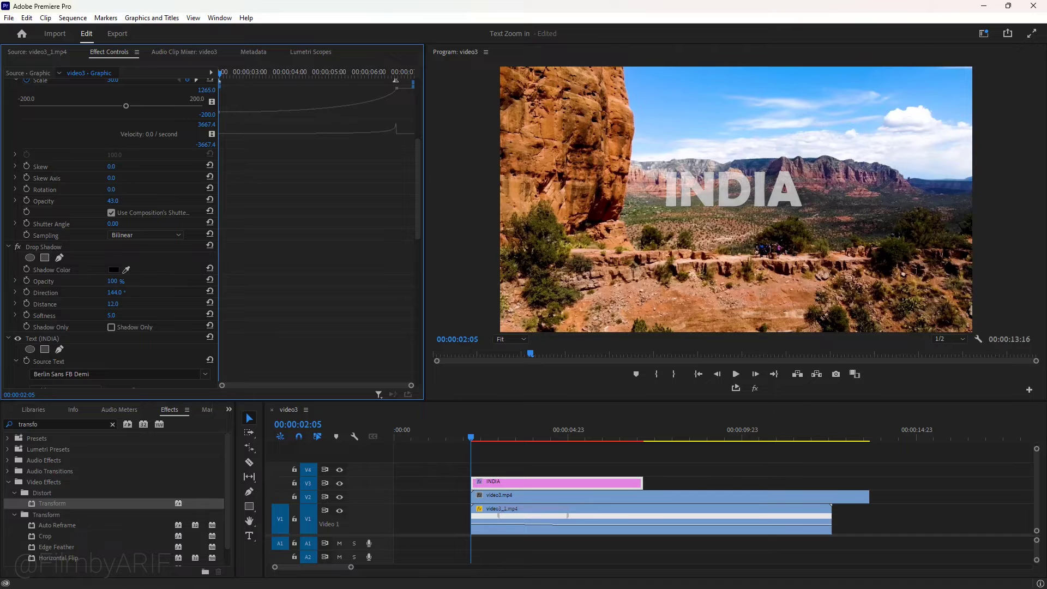
Step: At 00:00:02:05, draw a pen opacity mask on video3.mp4 around the D's opening at 100% preview zoom and start keyframing its mask path
{"action": "left_click", "coordinate": [507, 494]}
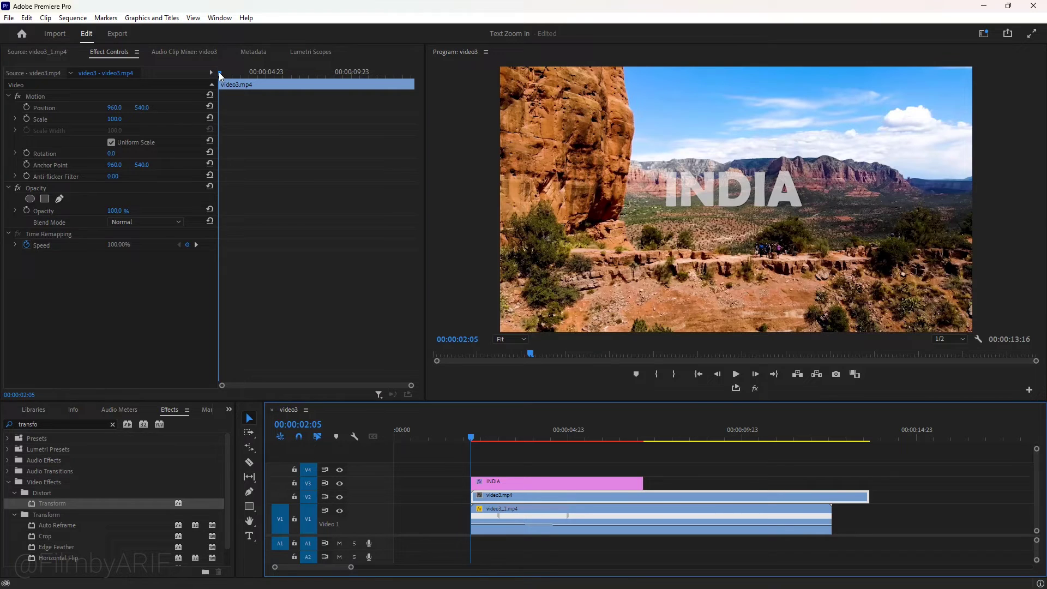
{"action": "left_click_drag", "start_coordinate": [219, 75], "coordinate": [211, 75]}
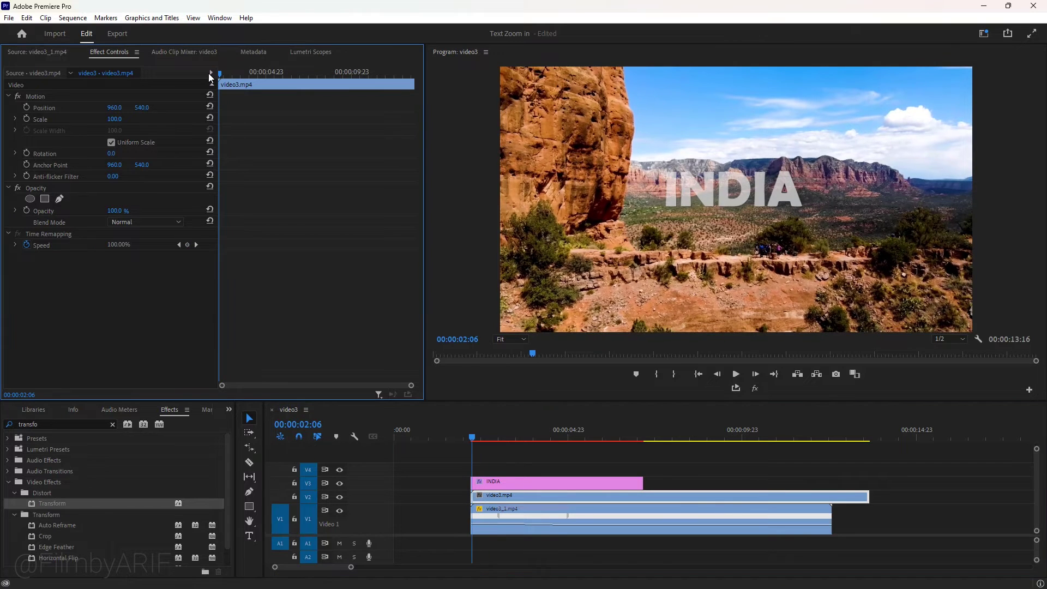
{"action": "left_click", "coordinate": [60, 199]}
{"action": "left_click", "coordinate": [516, 340]}
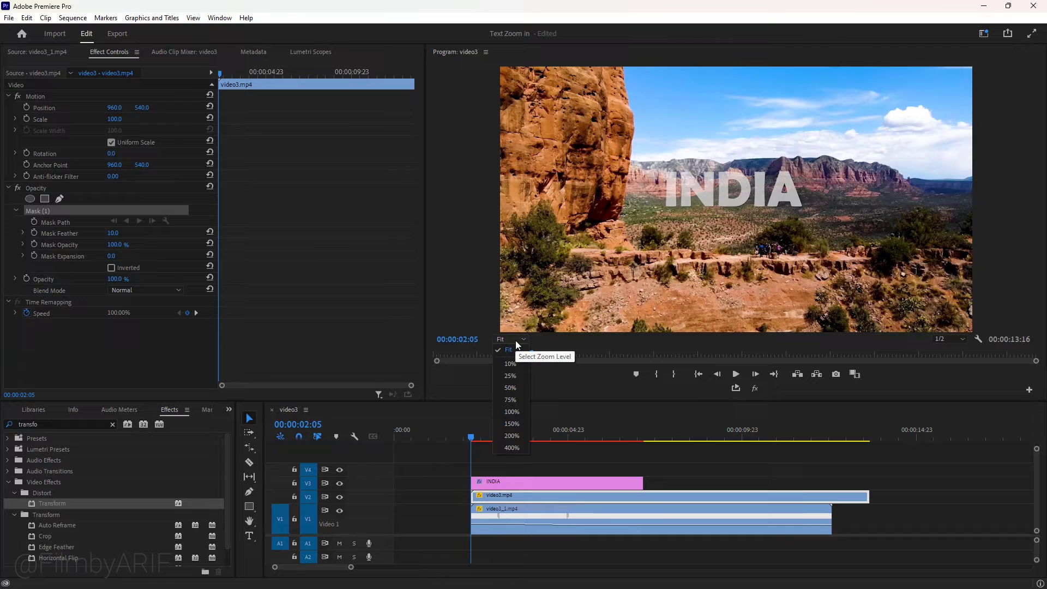
{"action": "left_click", "coordinate": [513, 412]}
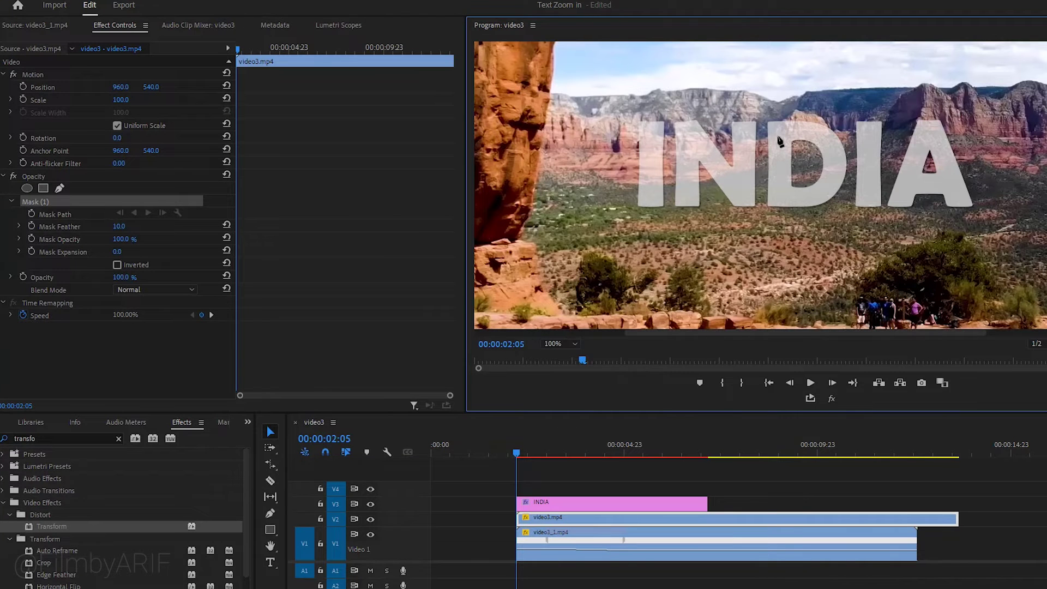
{"action": "left_click", "coordinate": [842, 165]}
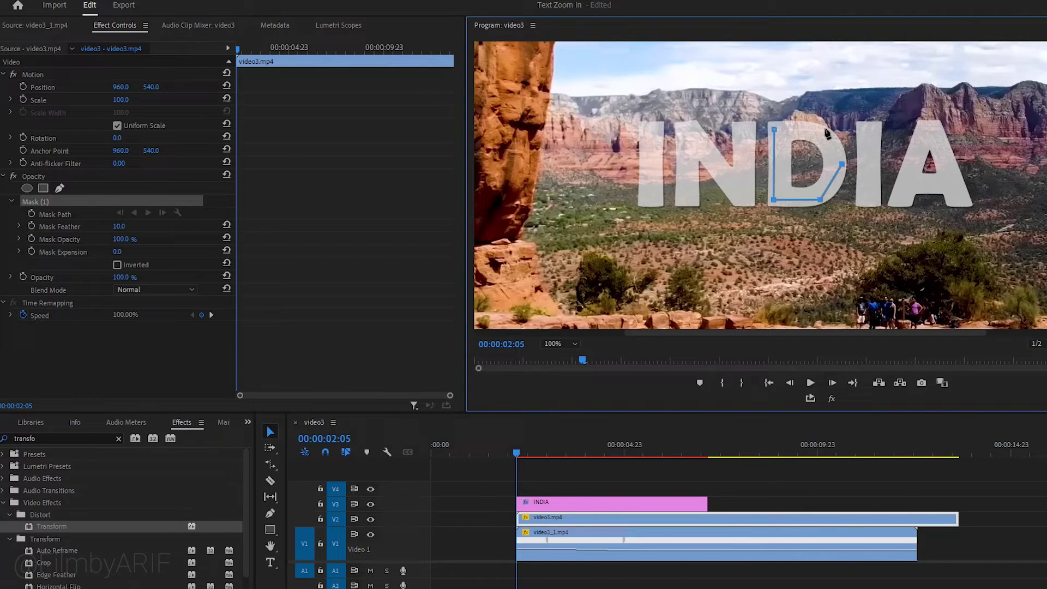
{"action": "left_click", "coordinate": [775, 131]}
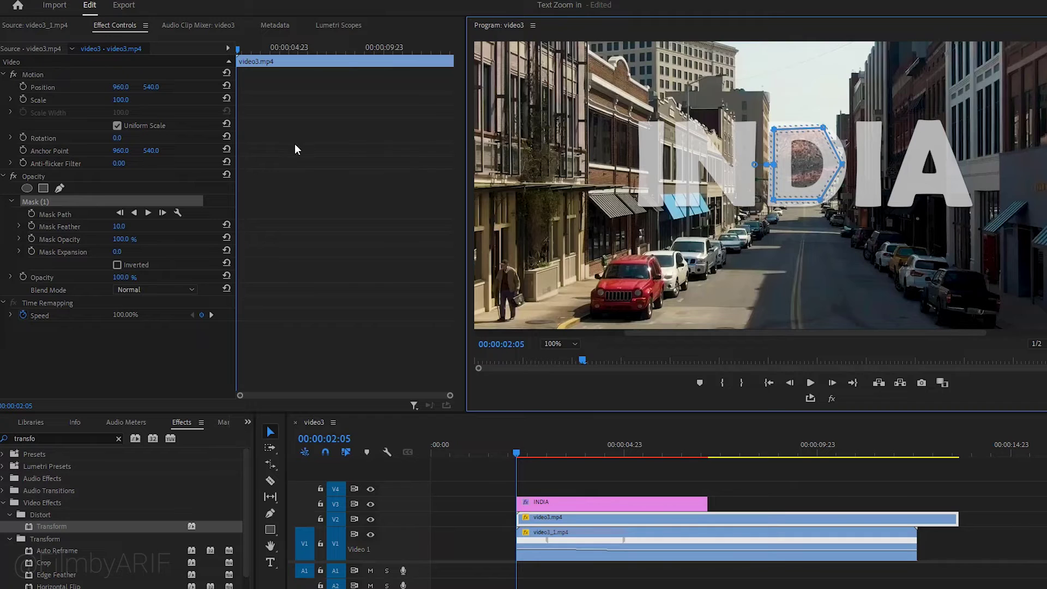
{"action": "left_click", "coordinate": [31, 214]}
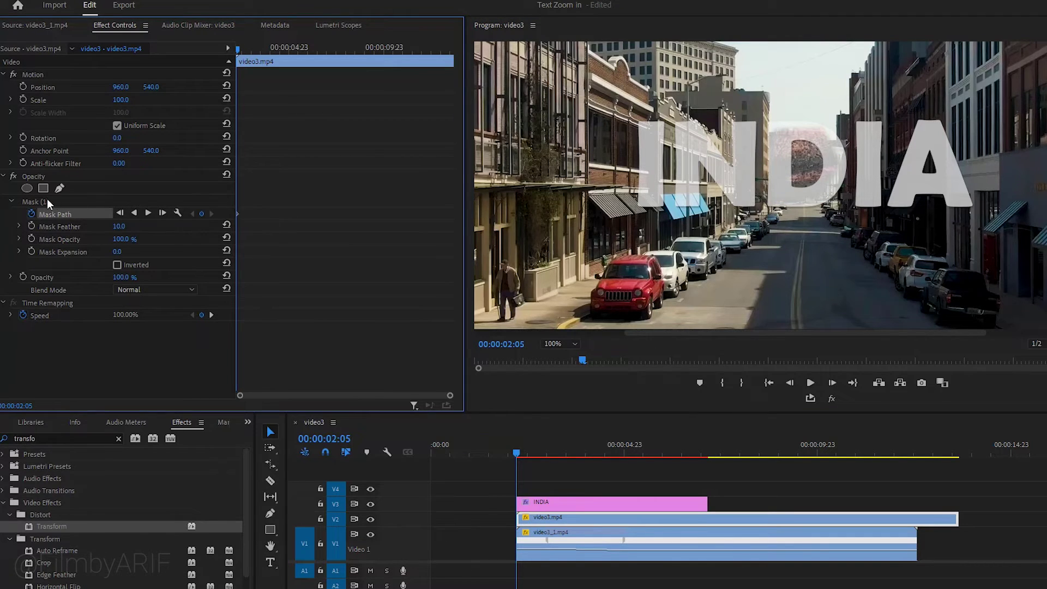
{"action": "left_click", "coordinate": [45, 202]}
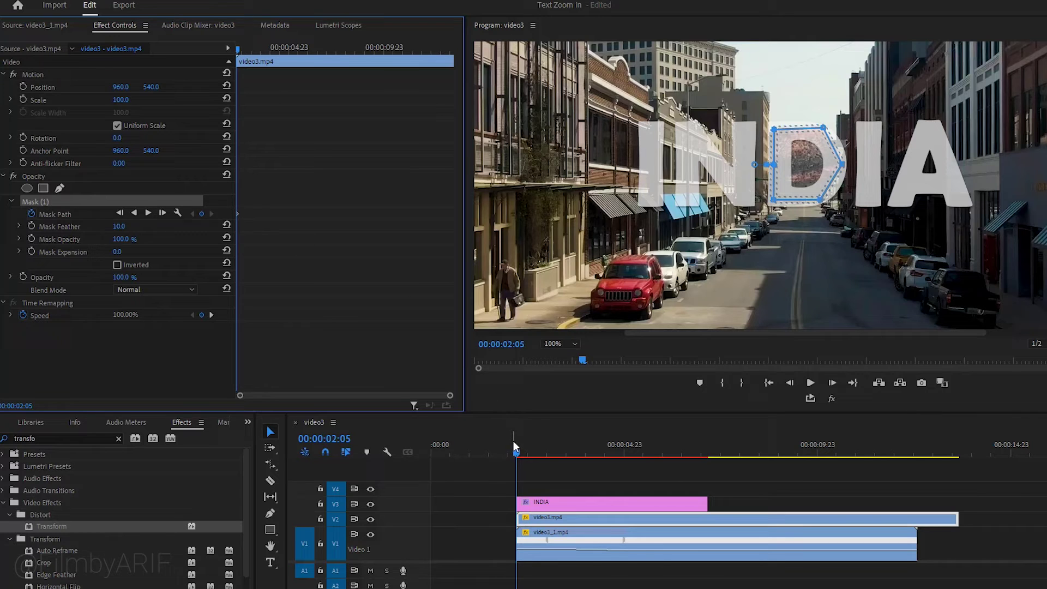
Step: At 00:00:02:23, reshape video3.mp4's mask around the enlarged D's opening to add a mask path keyframe
{"action": "left_click_drag", "start_coordinate": [514, 441], "coordinate": [545, 452]}
{"action": "left_click_drag", "start_coordinate": [755, 107], "coordinate": [784, 230]}
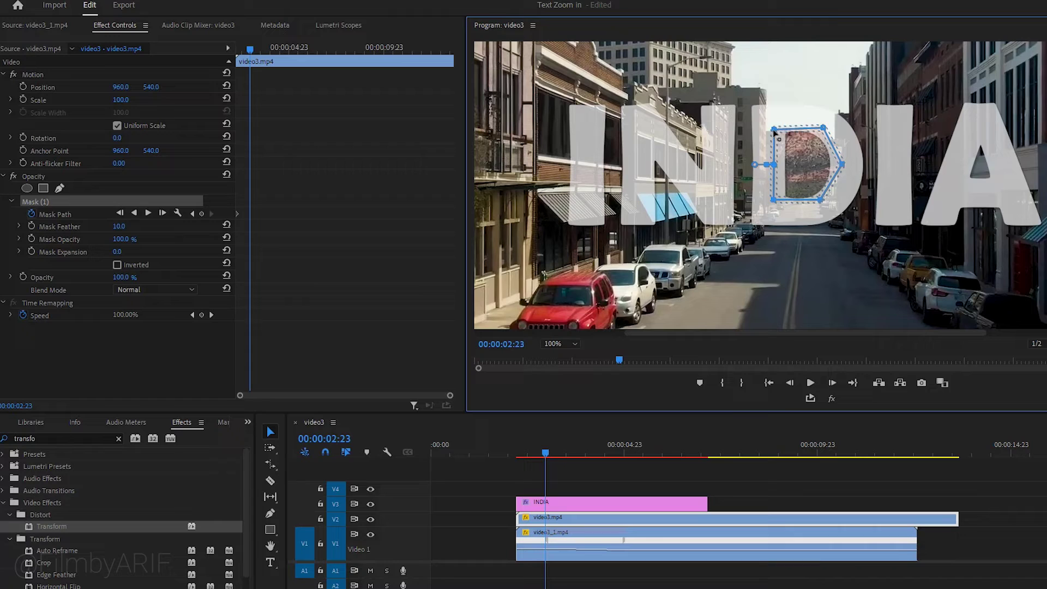
{"action": "left_click_drag", "start_coordinate": [762, 133], "coordinate": [763, 117]}
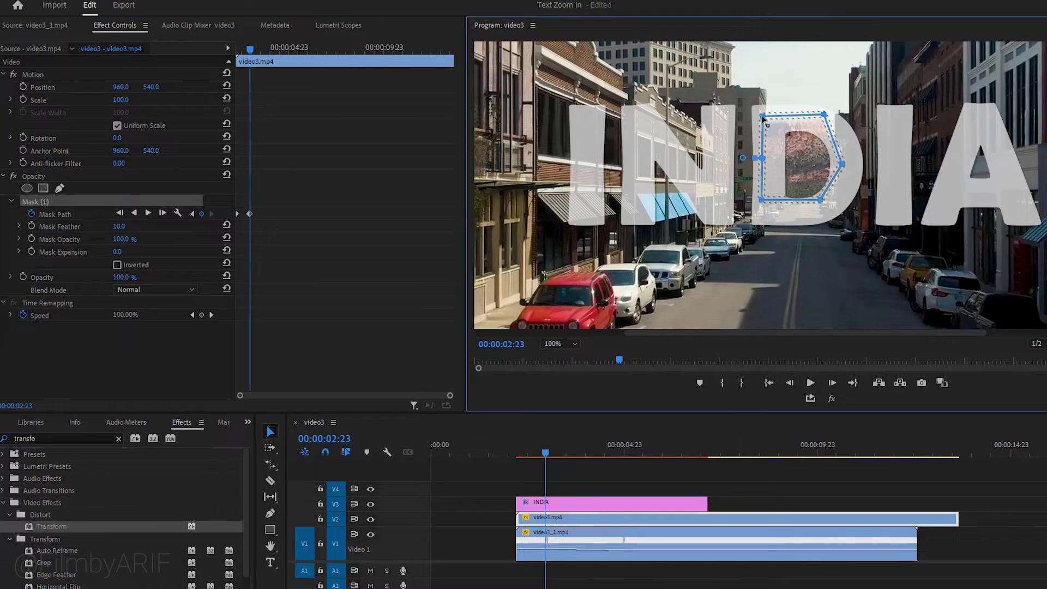
{"action": "left_click_drag", "start_coordinate": [762, 211], "coordinate": [762, 218]}
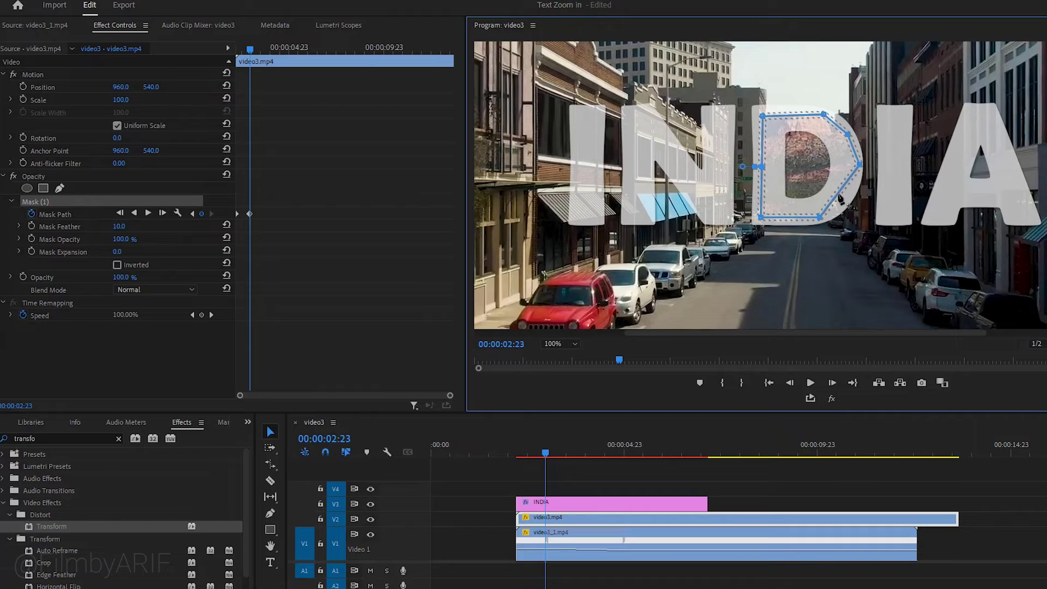
Step: At 00:00:03:09, widen and heighten the mask so its edges sit within the D's strokes
{"action": "left_click_drag", "start_coordinate": [546, 454], "coordinate": [561, 456]}
{"action": "left_click_drag", "start_coordinate": [761, 167], "coordinate": [736, 169]}
{"action": "left_click_drag", "start_coordinate": [819, 218], "coordinate": [819, 245]}
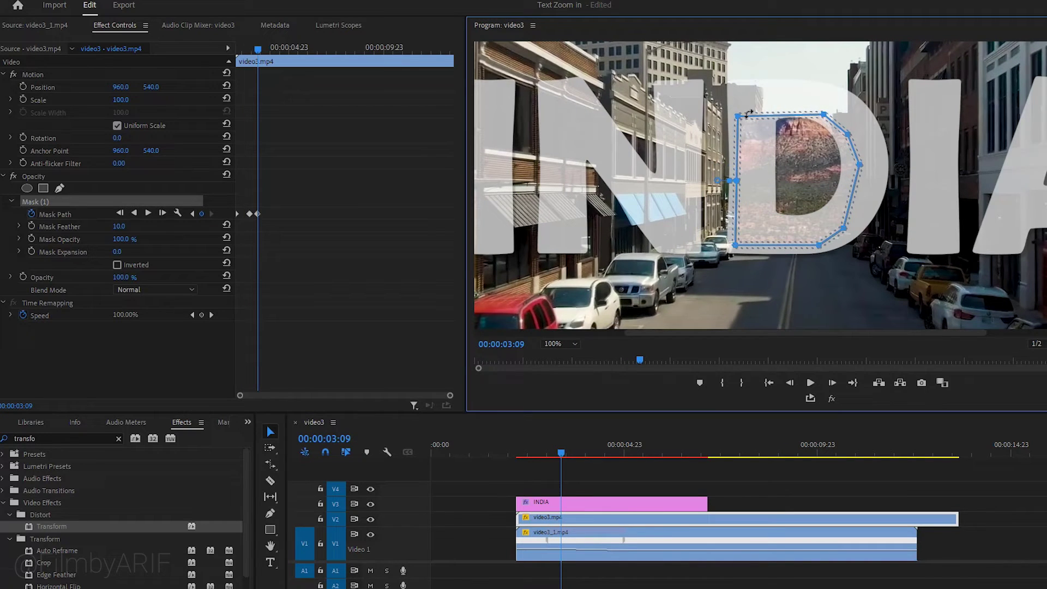
{"action": "left_click_drag", "start_coordinate": [737, 116], "coordinate": [738, 93]}
{"action": "left_click_drag", "start_coordinate": [859, 164], "coordinate": [878, 160]}
Step: At 00:00:03:20, expand the mask points outward to enclose the D's opening for another mask path keyframe
{"action": "left_click_drag", "start_coordinate": [561, 452], "coordinate": [580, 451]}
{"action": "left_click_drag", "start_coordinate": [737, 95], "coordinate": [704, 95]}
{"action": "left_click_drag", "start_coordinate": [766, 92], "coordinate": [767, 53]}
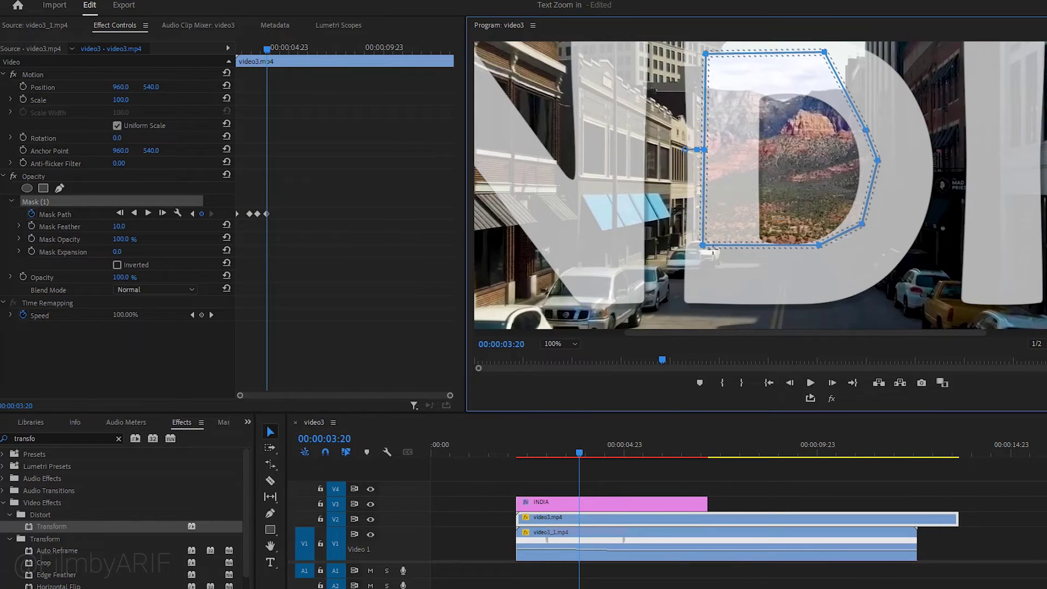
{"action": "left_click_drag", "start_coordinate": [819, 245], "coordinate": [816, 291]}
{"action": "left_click_drag", "start_coordinate": [866, 130], "coordinate": [885, 93]}
{"action": "left_click_drag", "start_coordinate": [877, 160], "coordinate": [914, 170]}
{"action": "left_click_drag", "start_coordinate": [858, 270], "coordinate": [874, 277]}
Step: At 75% preview zoom, enlarge the mask around the D's opening at 00:00:04:07
{"action": "left_click", "coordinate": [567, 344]}
{"action": "left_click", "coordinate": [562, 411]}
{"action": "left_click_drag", "start_coordinate": [579, 452], "coordinate": [596, 453]}
{"action": "left_click_drag", "start_coordinate": [719, 136], "coordinate": [686, 136]}
{"action": "left_click_drag", "start_coordinate": [763, 265], "coordinate": [763, 318]}
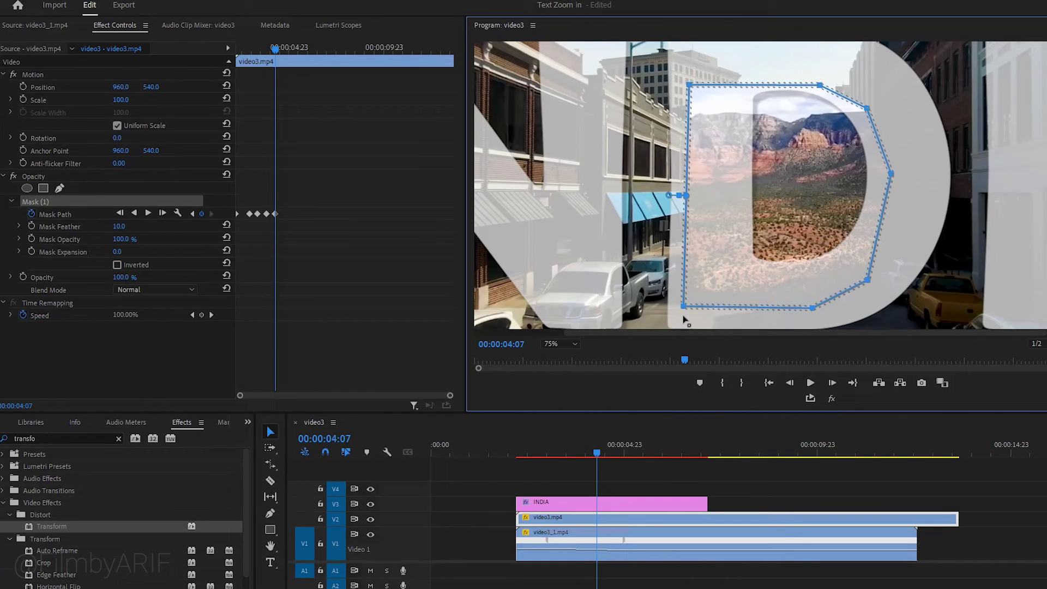
{"action": "left_click_drag", "start_coordinate": [764, 86], "coordinate": [763, 52]}
{"action": "left_click_drag", "start_coordinate": [892, 175], "coordinate": [931, 176]}
{"action": "left_click_drag", "start_coordinate": [865, 293], "coordinate": [875, 300]}
{"action": "left_click_drag", "start_coordinate": [867, 75], "coordinate": [880, 53]}
Step: Fit the preview and move the mask's points out to follow the growing D at 00:00:04:17
{"action": "left_click", "coordinate": [562, 344]}
{"action": "left_click", "coordinate": [554, 357]}
{"action": "left_click_drag", "start_coordinate": [598, 454], "coordinate": [613, 454]}
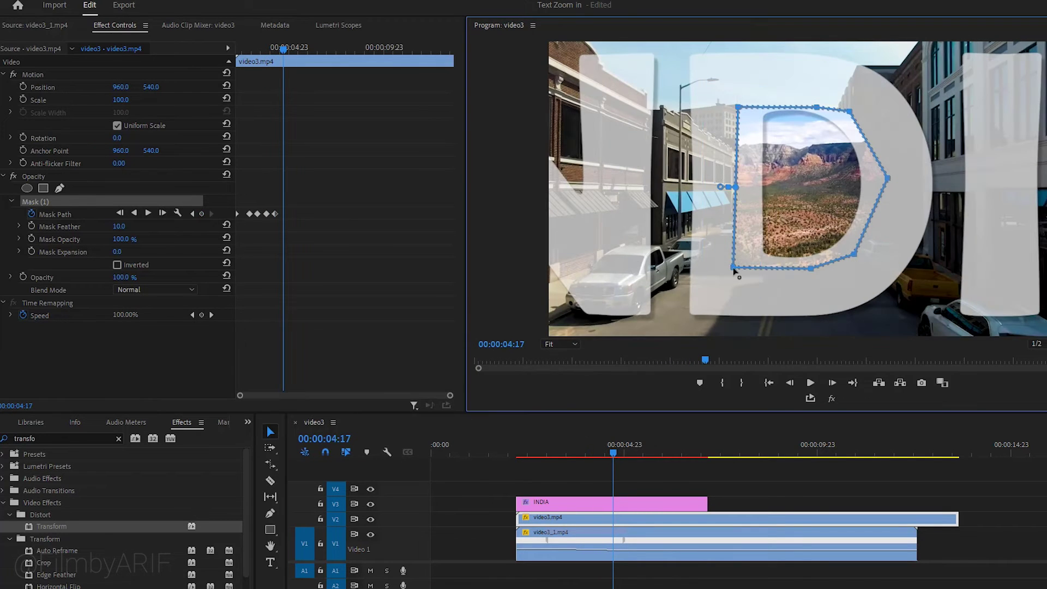
{"action": "left_click_drag", "start_coordinate": [731, 274], "coordinate": [699, 272]}
{"action": "left_click_drag", "start_coordinate": [732, 99], "coordinate": [706, 66]}
{"action": "left_click_drag", "start_coordinate": [699, 271], "coordinate": [699, 306]}
{"action": "left_click_drag", "start_coordinate": [811, 268], "coordinate": [812, 300]}
{"action": "left_click_drag", "start_coordinate": [853, 254], "coordinate": [886, 276]}
{"action": "left_click_drag", "start_coordinate": [888, 178], "coordinate": [919, 161]}
Step: At 00:00:05:04, pull the mask's points out to the D's strokes and beyond the frame's upper and lower edges
{"action": "left_click_drag", "start_coordinate": [613, 452], "coordinate": [631, 452]}
{"action": "left_click_drag", "start_coordinate": [699, 305], "coordinate": [648, 346]}
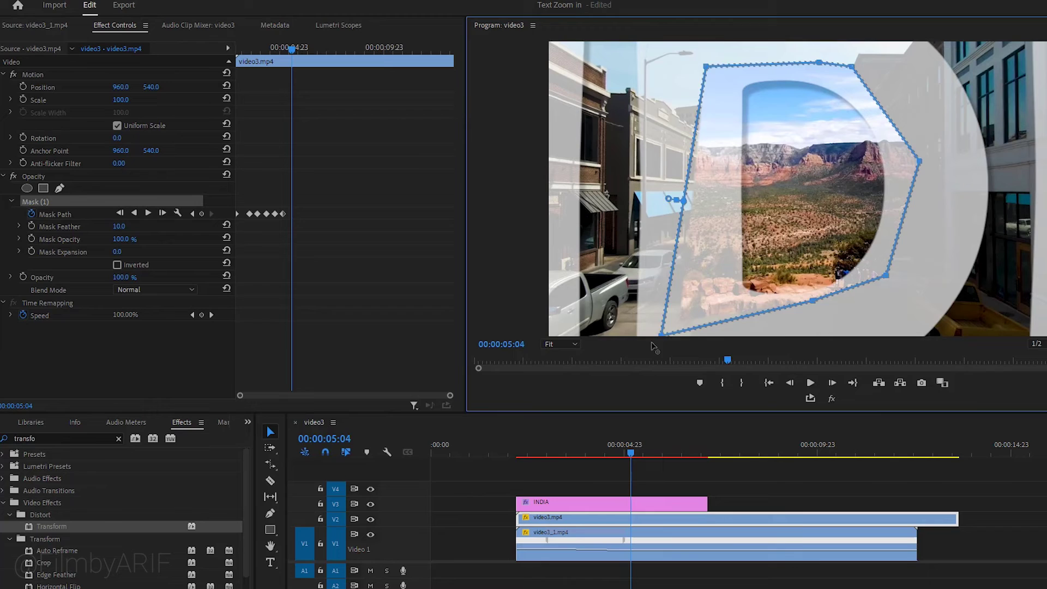
{"action": "left_click_drag", "start_coordinate": [706, 66], "coordinate": [651, 32]}
{"action": "left_click_drag", "start_coordinate": [819, 62], "coordinate": [833, 21]}
{"action": "left_click_drag", "start_coordinate": [851, 66], "coordinate": [918, 50]}
{"action": "left_click_drag", "start_coordinate": [919, 160], "coordinate": [973, 188]}
{"action": "left_click_drag", "start_coordinate": [886, 275], "coordinate": [909, 324]}
{"action": "left_click_drag", "start_coordinate": [812, 301], "coordinate": [815, 346]}
Step: At 25% preview zoom, widen the mask on both sides of the D at 00:00:05:14
{"action": "left_click", "coordinate": [561, 344]}
{"action": "left_click", "coordinate": [566, 385]}
{"action": "left_click_drag", "start_coordinate": [631, 453], "coordinate": [647, 453]}
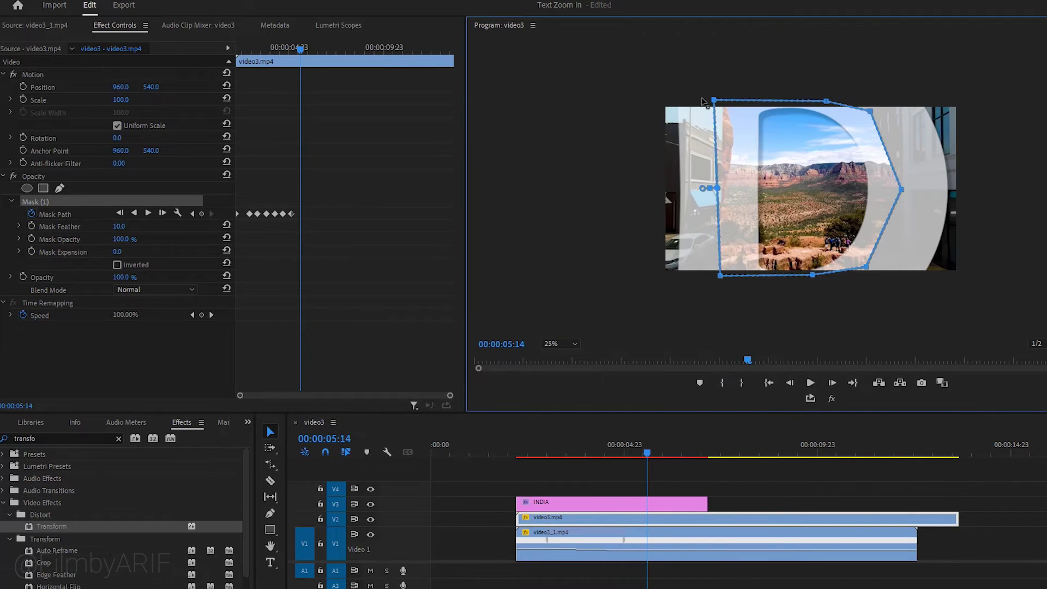
{"action": "left_click_drag", "start_coordinate": [721, 101], "coordinate": [686, 96]}
{"action": "left_click_drag", "start_coordinate": [889, 277], "coordinate": [908, 286]}
{"action": "left_click_drag", "start_coordinate": [901, 189], "coordinate": [941, 181]}
{"action": "left_click_drag", "start_coordinate": [870, 111], "coordinate": [908, 91]}
{"action": "left_click_drag", "start_coordinate": [826, 101], "coordinate": [826, 94]}
Step: At 00:00:05:22, extend all mask points outside the frame so video3.mp4 is fully revealed
{"action": "left_click_drag", "start_coordinate": [648, 452], "coordinate": [660, 452]}
{"action": "left_click_drag", "start_coordinate": [646, 313], "coordinate": [715, 62]}
{"action": "left_click_drag", "start_coordinate": [686, 189], "coordinate": [646, 187]}
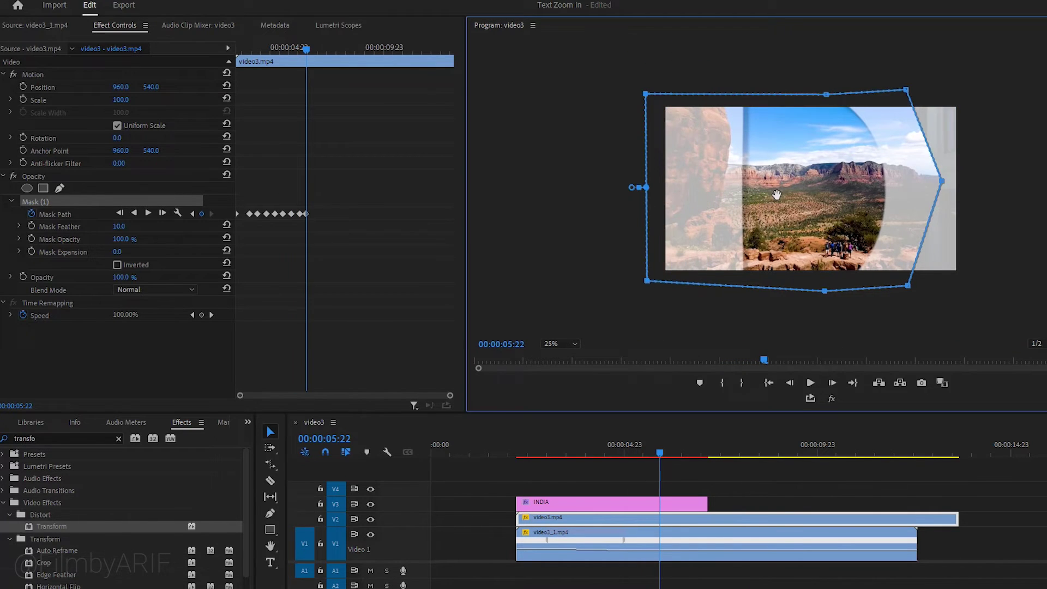
{"action": "left_click_drag", "start_coordinate": [909, 91], "coordinate": [982, 84]}
{"action": "left_click_drag", "start_coordinate": [942, 180], "coordinate": [985, 190]}
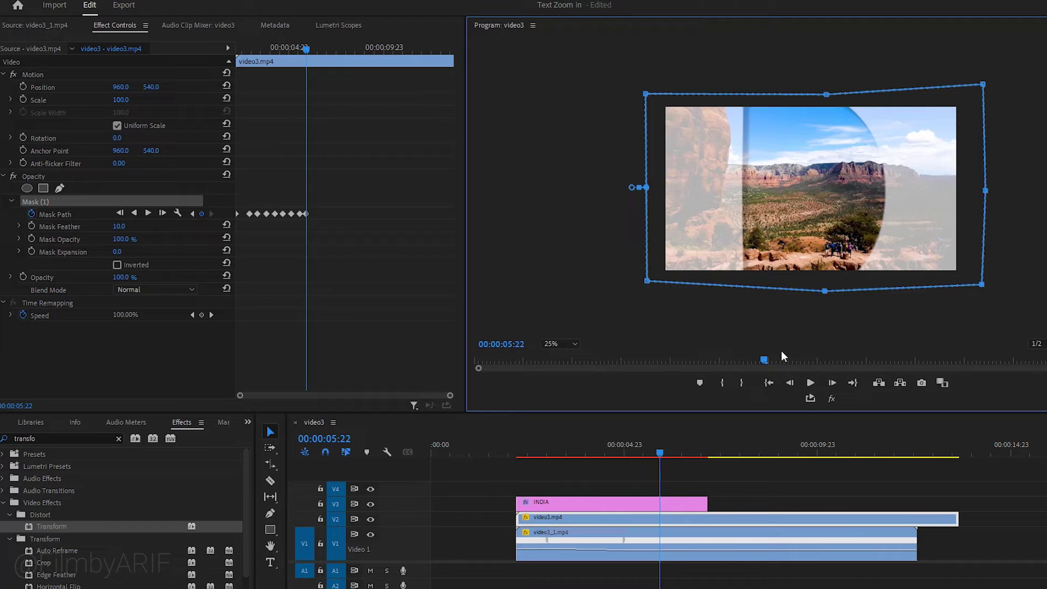
Step: Return to 00:00:02:07, fit the preview, and set the INDIA clip's Transform opacity to 100
{"action": "left_click_drag", "start_coordinate": [764, 359], "coordinate": [586, 357]}
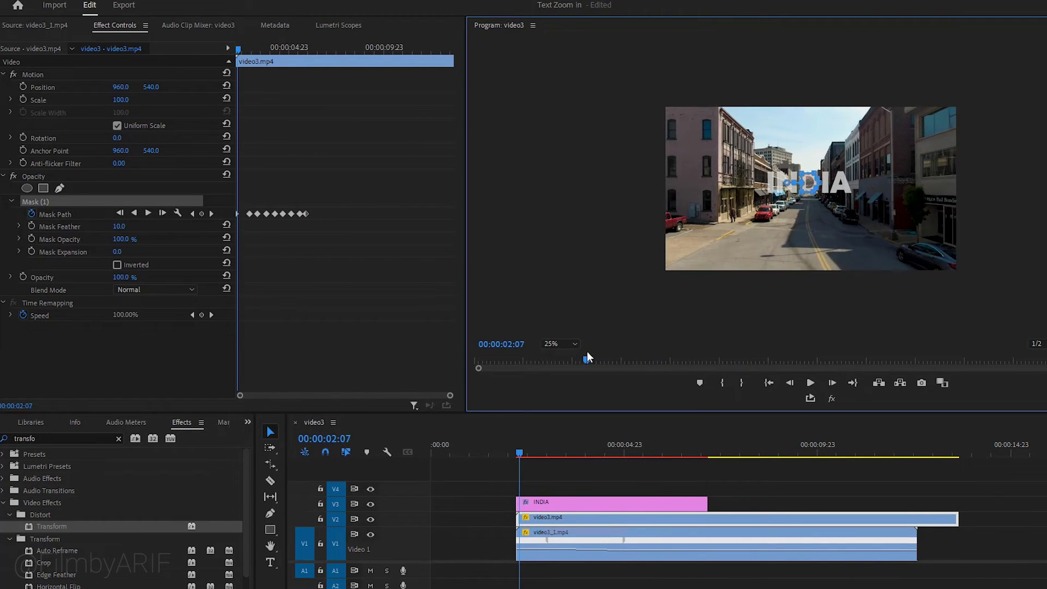
{"action": "left_click", "coordinate": [573, 344]}
{"action": "left_click", "coordinate": [568, 355]}
{"action": "left_click", "coordinate": [506, 481]}
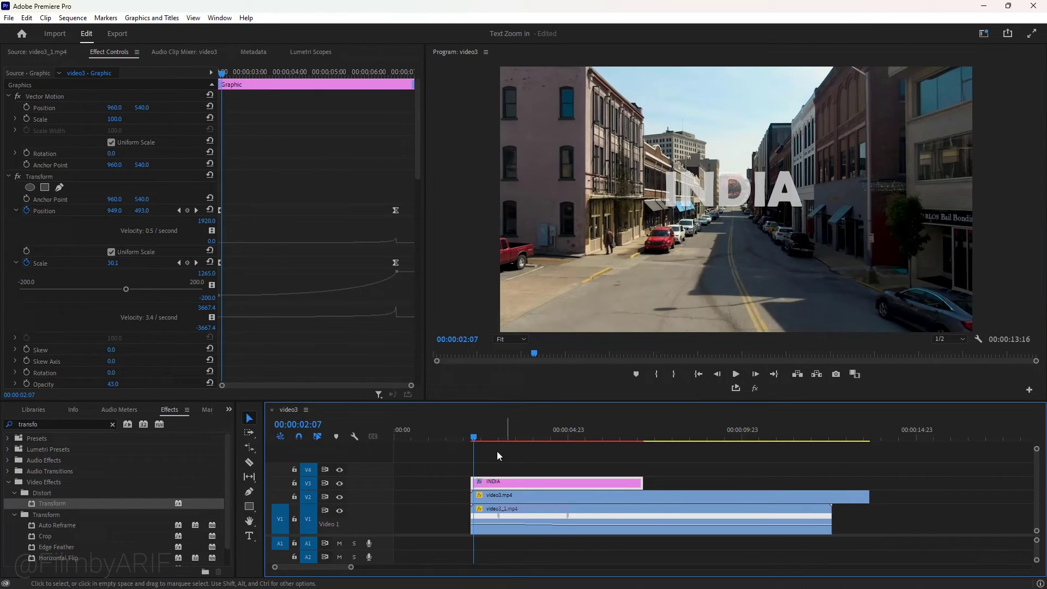
{"action": "left_click_drag", "start_coordinate": [417, 158], "coordinate": [417, 204]}
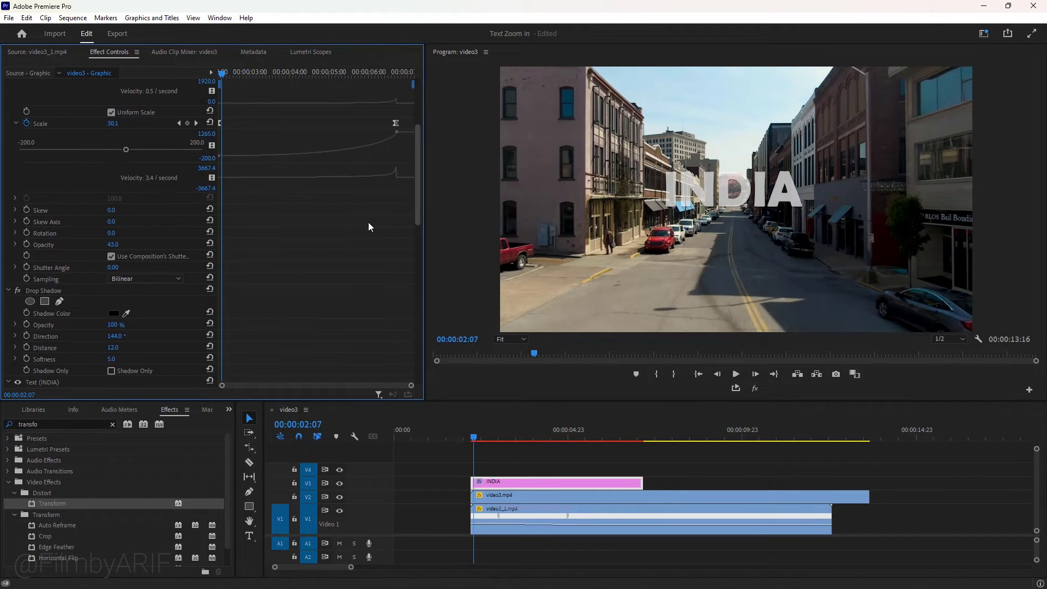
{"action": "left_click_drag", "start_coordinate": [113, 247], "coordinate": [145, 246]}
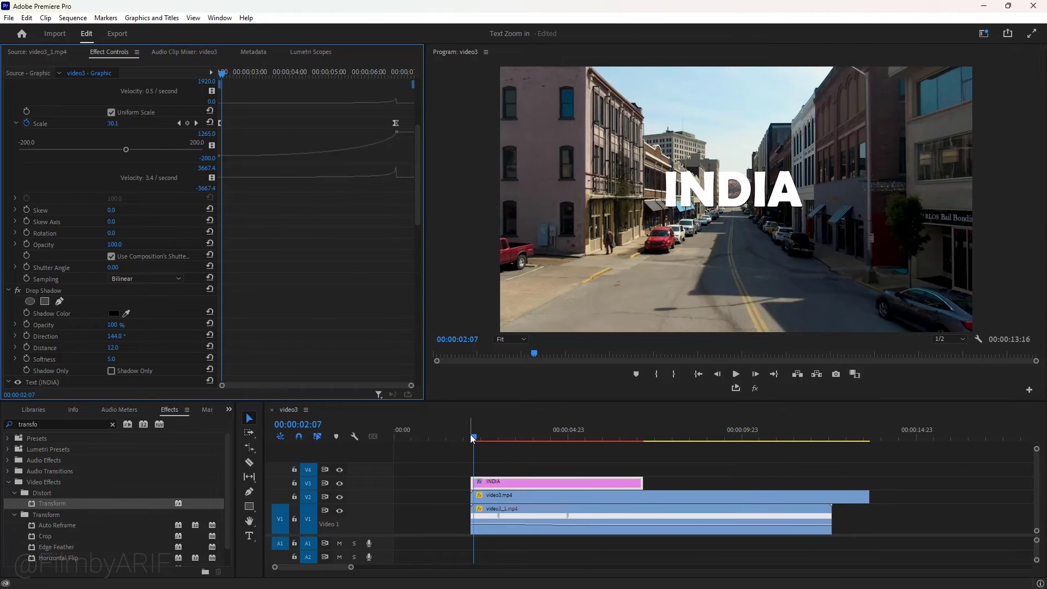
Step: Keyframe video3.mp4's mask opacity at 100% at 00:00:04:06 and 0% at 00:00:02:17
{"action": "left_click_drag", "start_coordinate": [473, 439], "coordinate": [541, 452]}
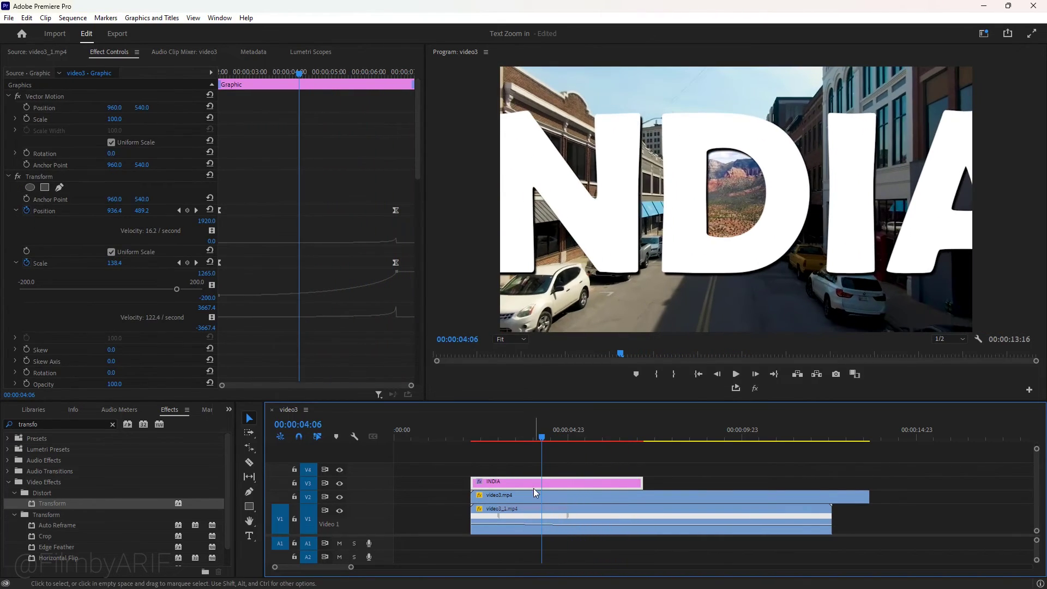
{"action": "left_click", "coordinate": [534, 495]}
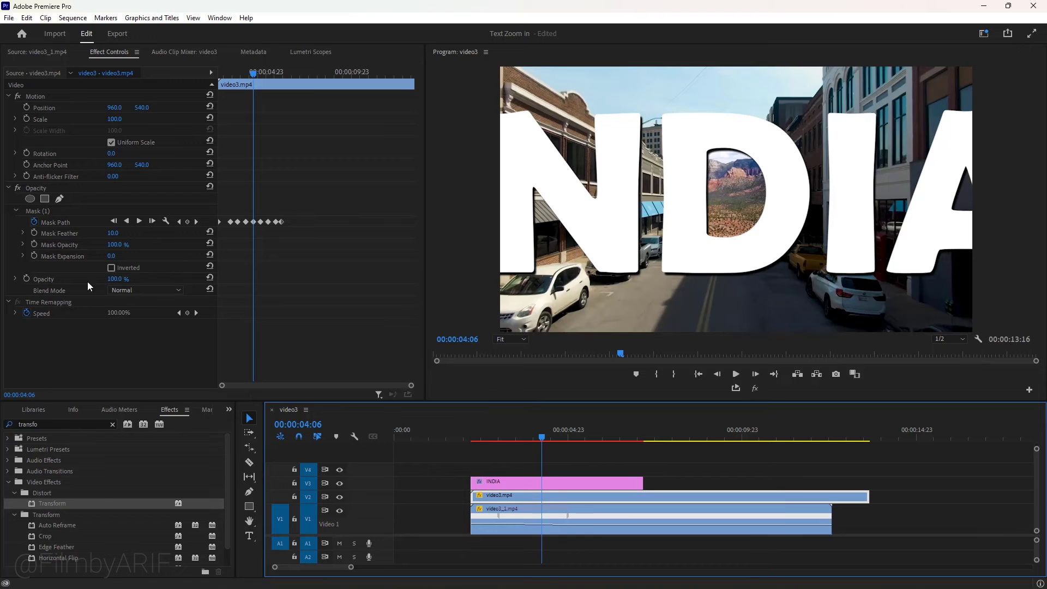
{"action": "left_click", "coordinate": [35, 245]}
{"action": "left_click_drag", "start_coordinate": [251, 73], "coordinate": [226, 73]}
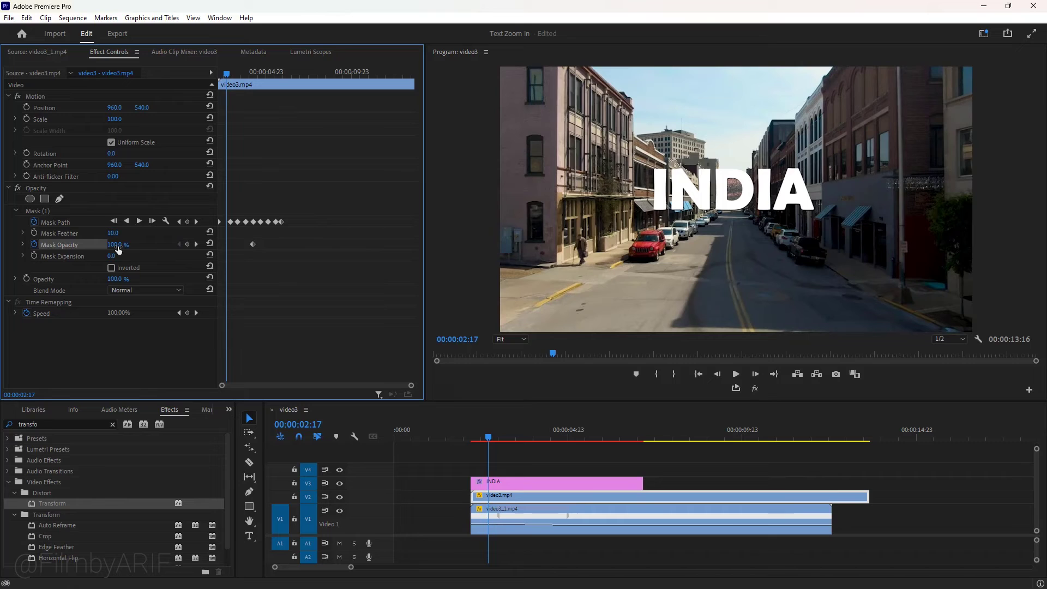
{"action": "left_click_drag", "start_coordinate": [117, 246], "coordinate": [115, 246]}
Step: Apply Ease Out to the first mask opacity keyframe and Ease In to the second
{"action": "right_click", "coordinate": [227, 241]}
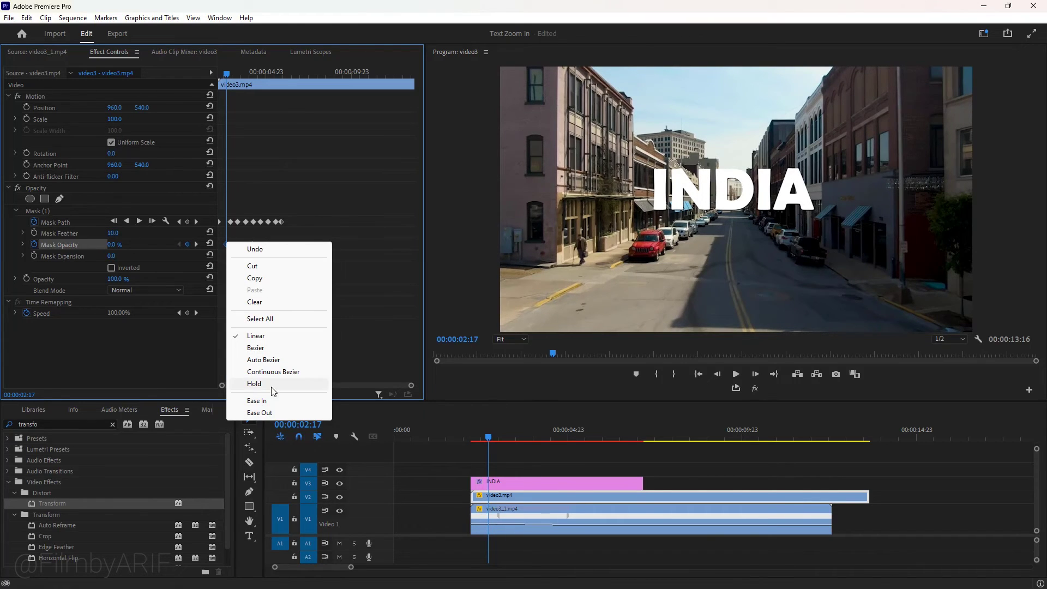
{"action": "left_click", "coordinate": [265, 412]}
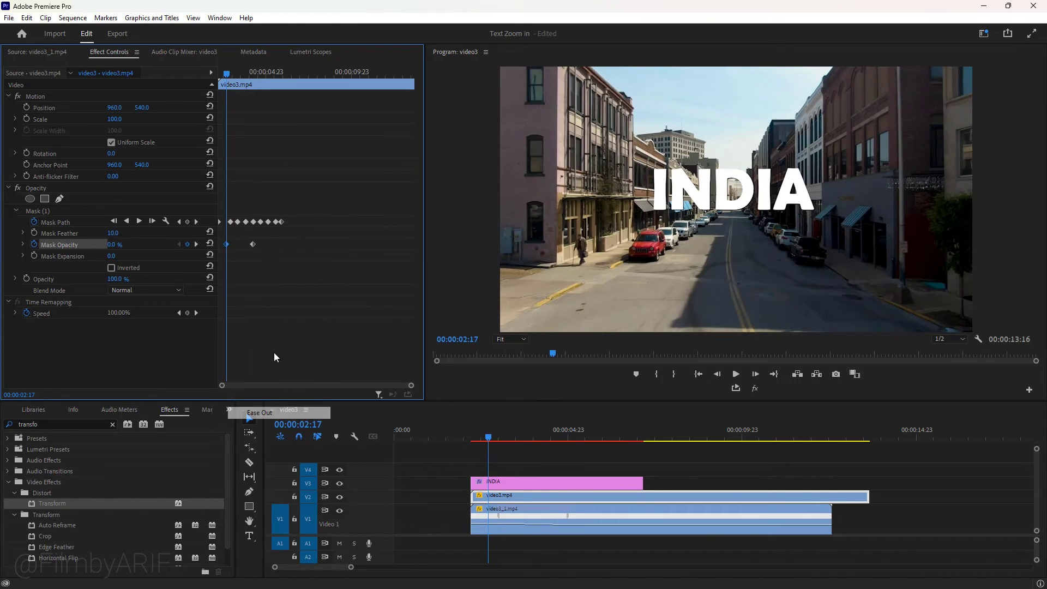
{"action": "right_click", "coordinate": [253, 244]}
{"action": "left_click", "coordinate": [290, 402]}
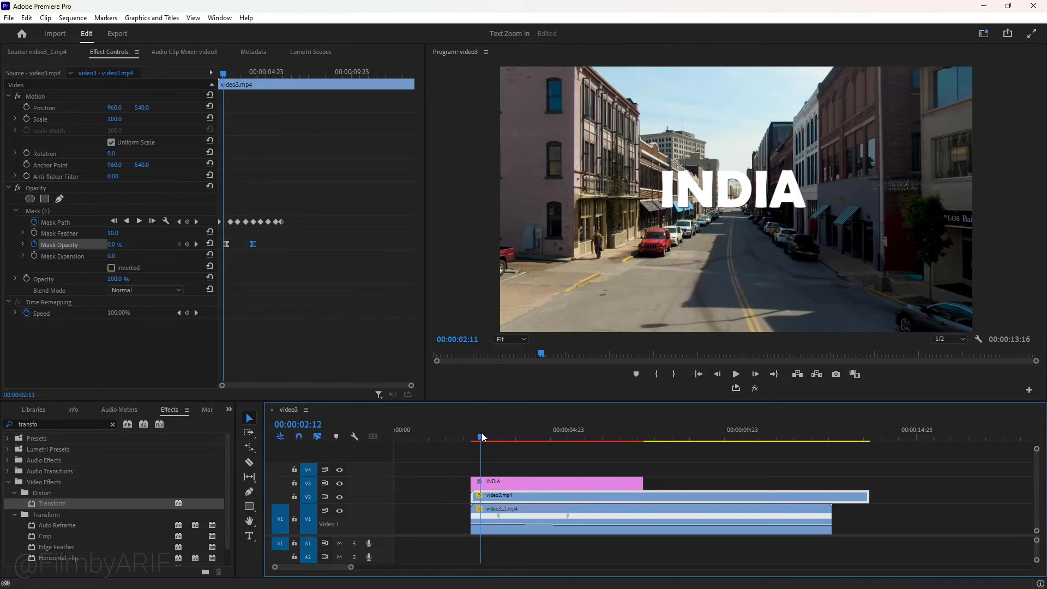
Step: Turn off the composition's shutter angle in the INDIA clip's Transform effect and set its shutter angle to 216
{"action": "left_click_drag", "start_coordinate": [488, 438], "coordinate": [540, 439]}
{"action": "left_click", "coordinate": [550, 482]}
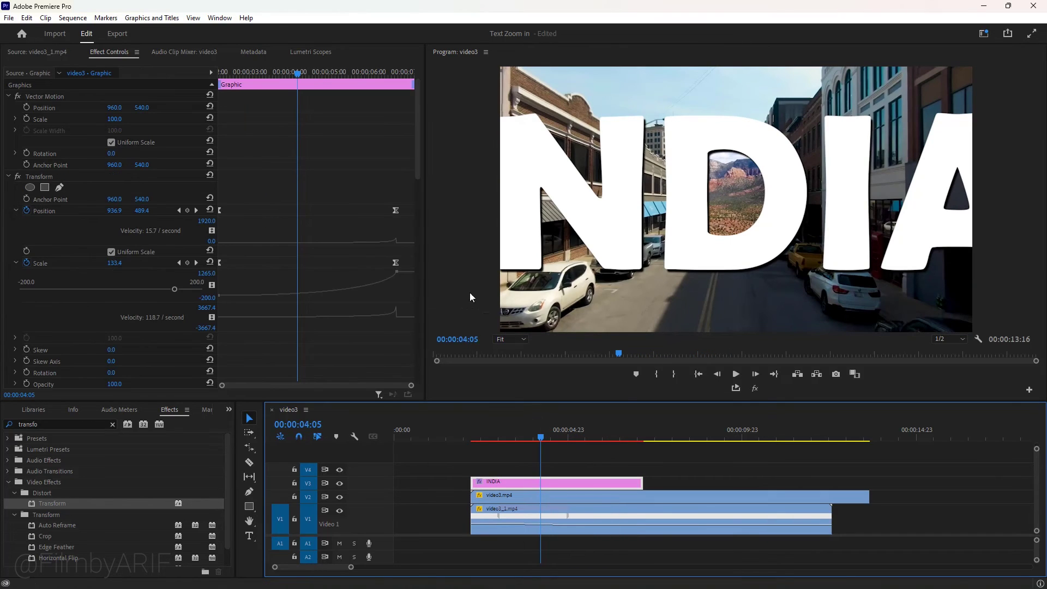
{"action": "left_click_drag", "start_coordinate": [415, 168], "coordinate": [416, 200]}
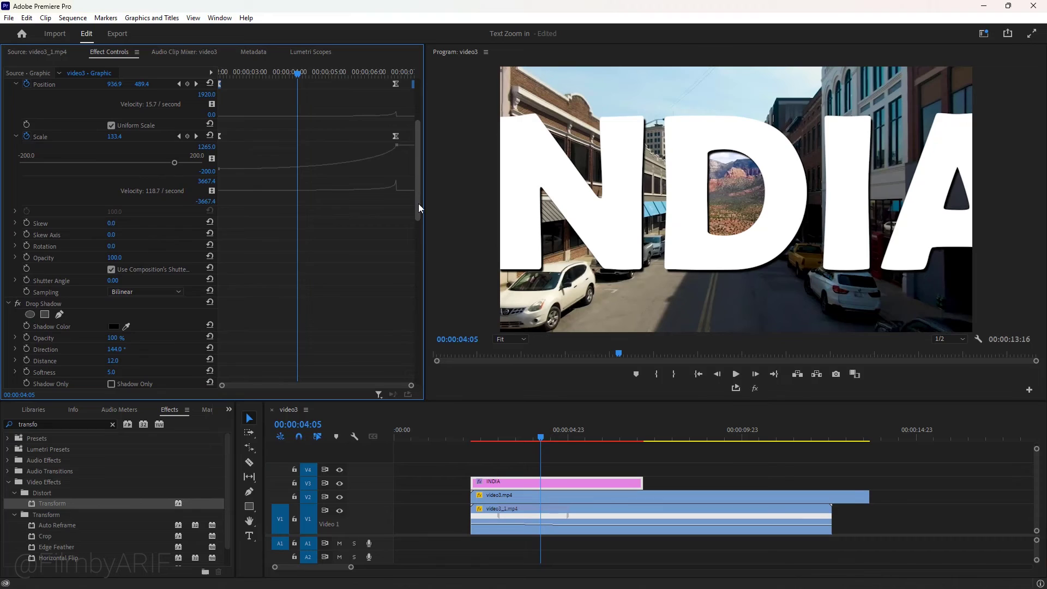
{"action": "left_click", "coordinate": [112, 269]}
{"action": "left_click_drag", "start_coordinate": [115, 280], "coordinate": [176, 281]}
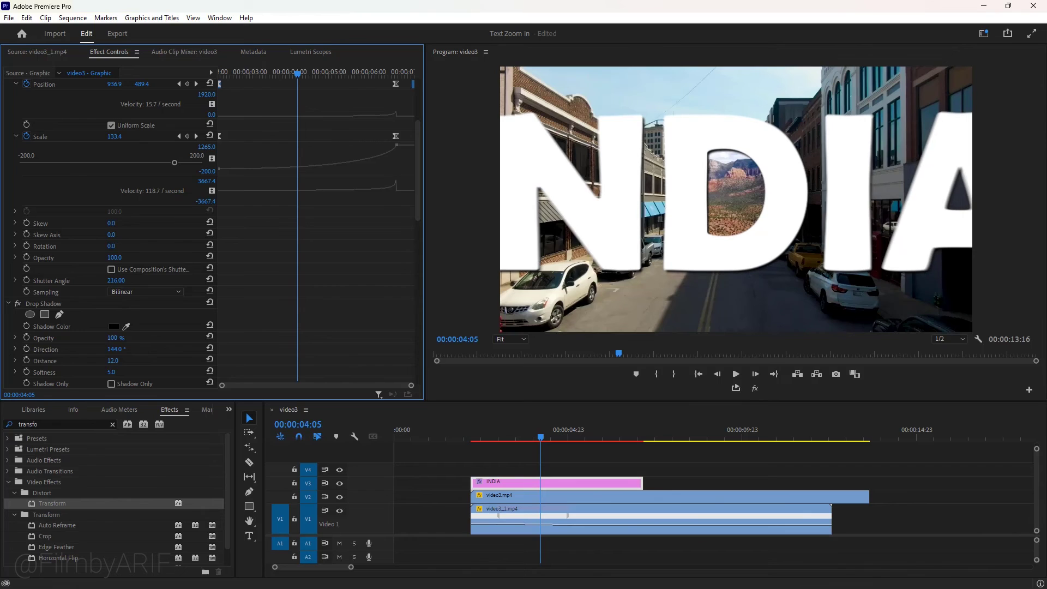
Step: Render the sequence's effects as video previews
{"action": "left_click", "coordinate": [81, 20]}
{"action": "left_click", "coordinate": [84, 48]}
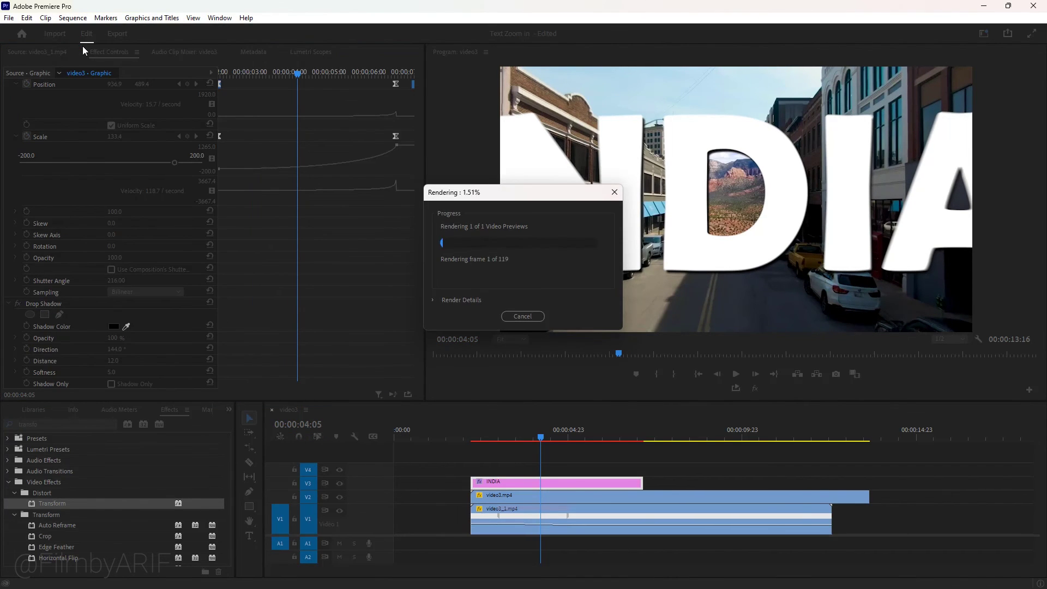